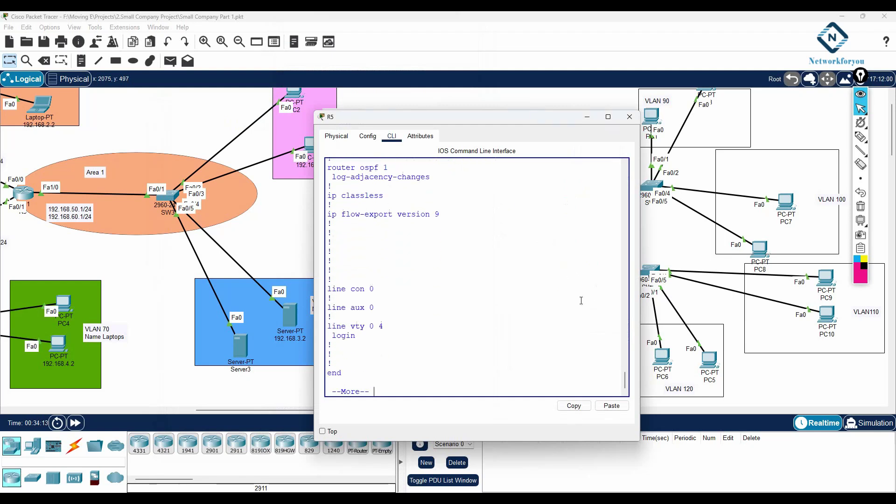
- On R5, exclude 192.168.110.1 through 192.168.110.10 from DHCP leases
key(Return)
key(Return)
key(Return)
key(Return)
key(Return)
key(Return)
key(Return)
key(Return)
key(Return)
key(Return)
key(Return)
key(Return)
key(Return)
key(Return)
key(Return)
text(config)
key(Return)
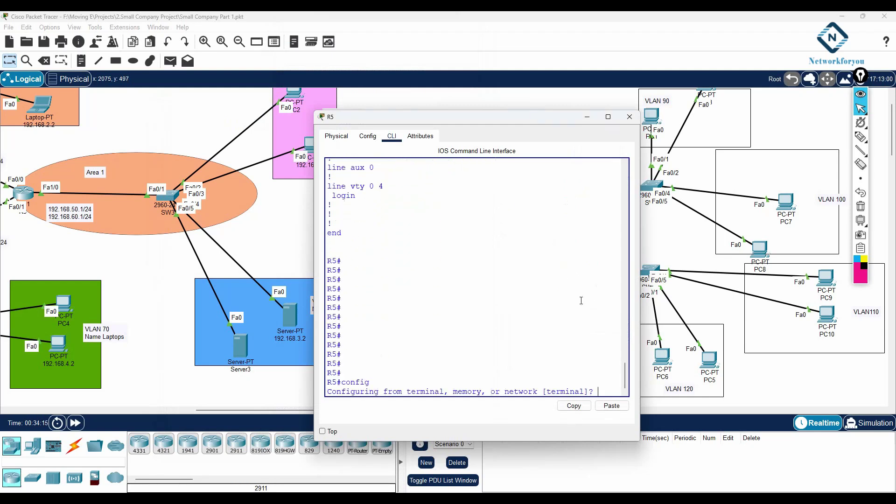
key(Return)
key(Return)
text(ip )
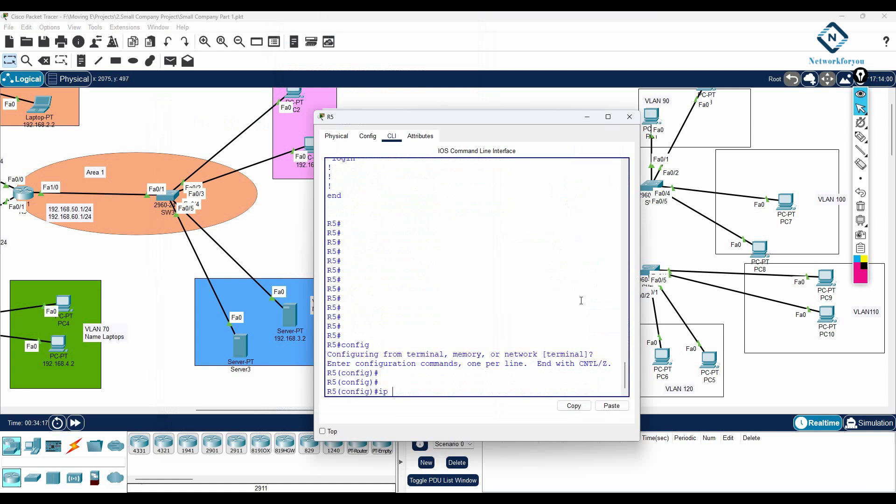
text(dh)
key(Tab)
text(ex)
key(Tab)
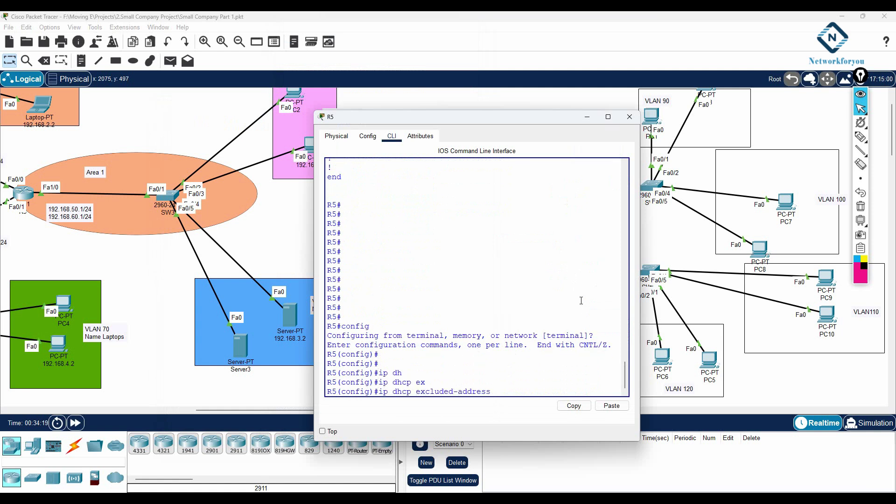
text(192.168.10.1)
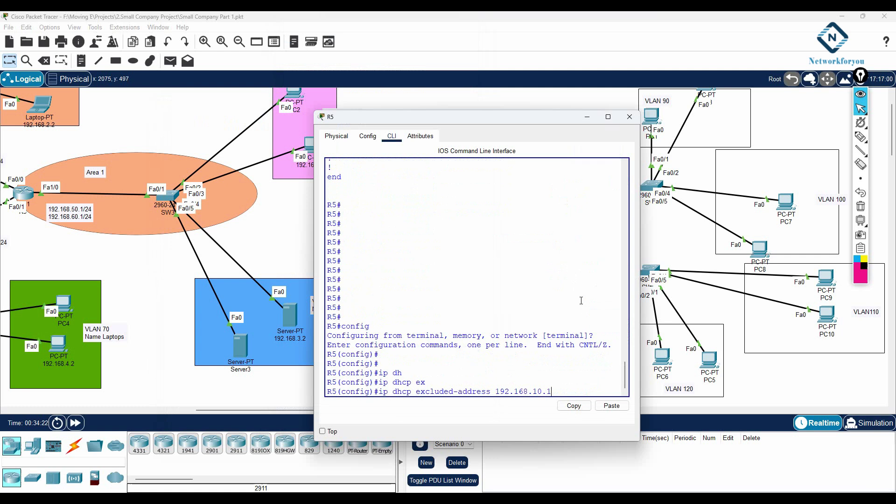
text( 192.)
key(BackSpace)
key(BackSpace)
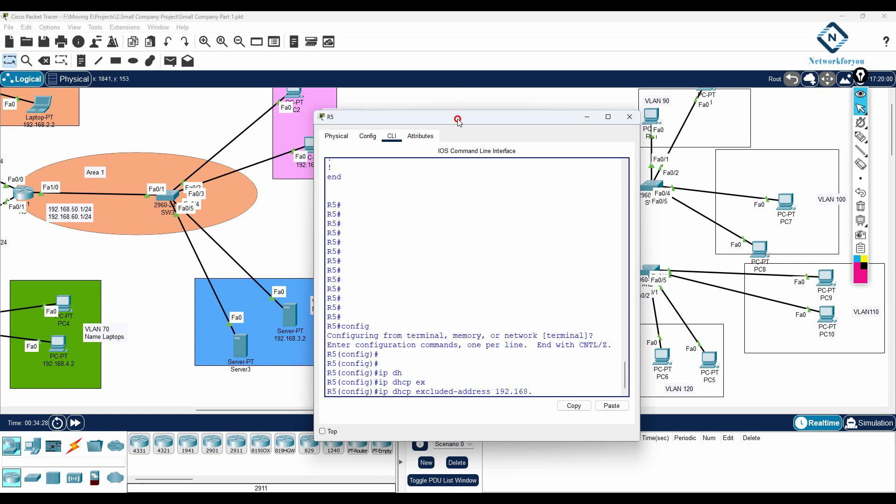
drag(458, 119, 304, 118)
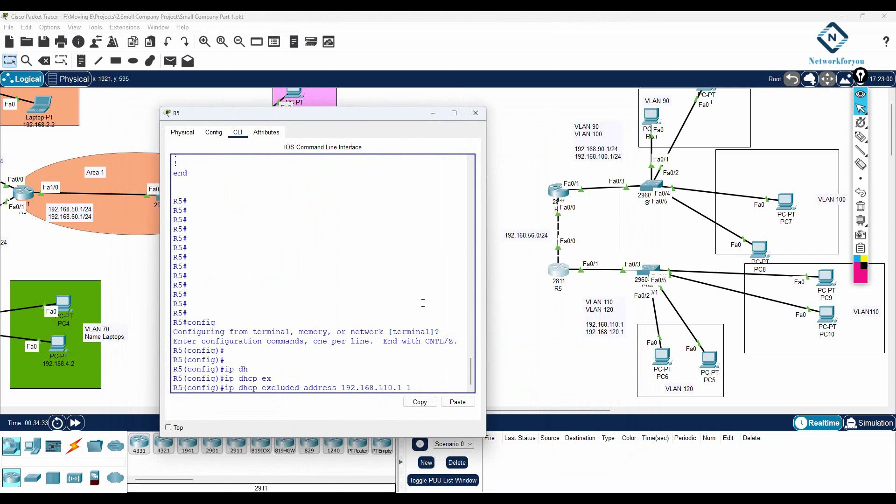
text(192.168.110.10)
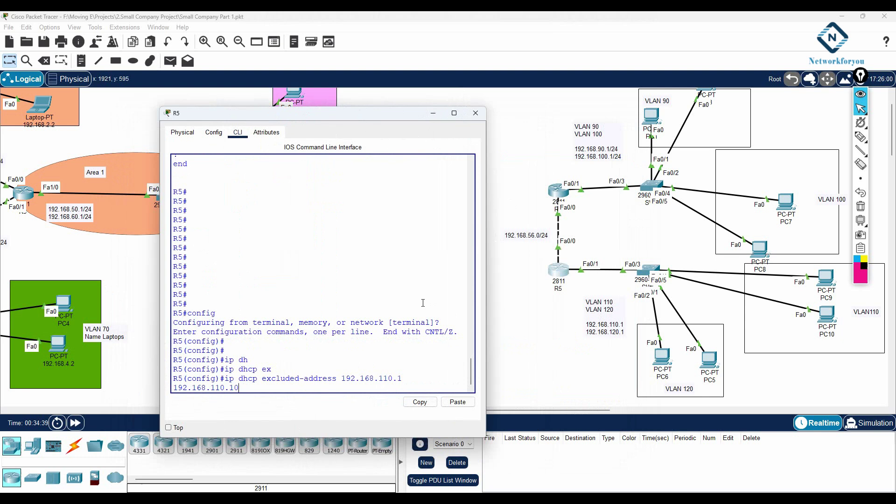
key(Return)
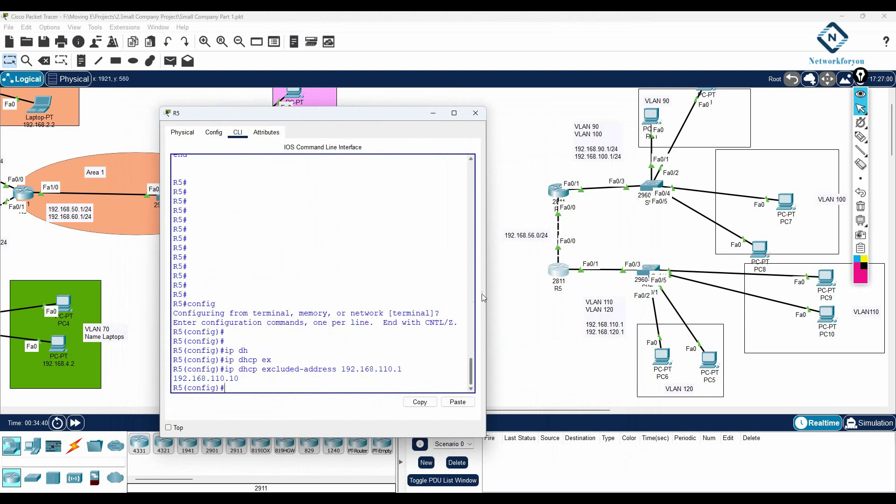
- Copy the excluded-address command from R5's console for reuse
drag(486, 299, 619, 299)
drag(473, 377, 224, 376)
key(ctrl+c)
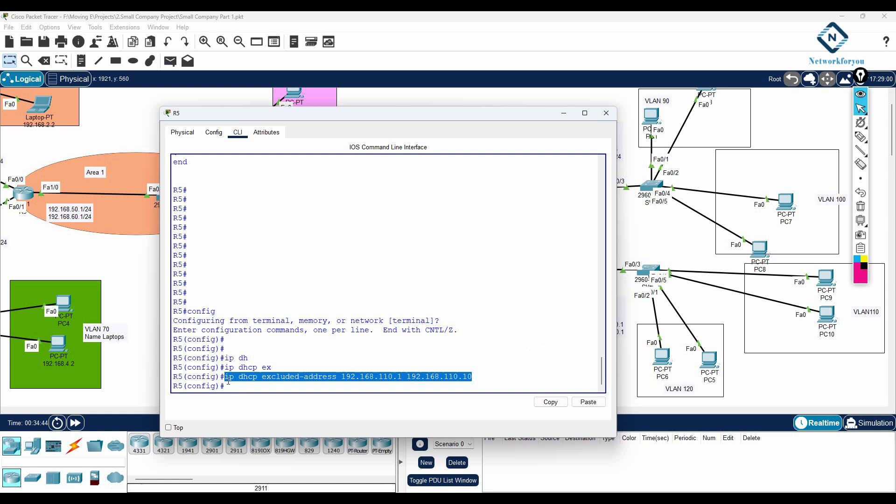
right_click(224, 377)
click(239, 384)
- Paste the 192.168.110.x excluded-address command twice below R5's DHCP pools in the notes
key(alt+Tab)
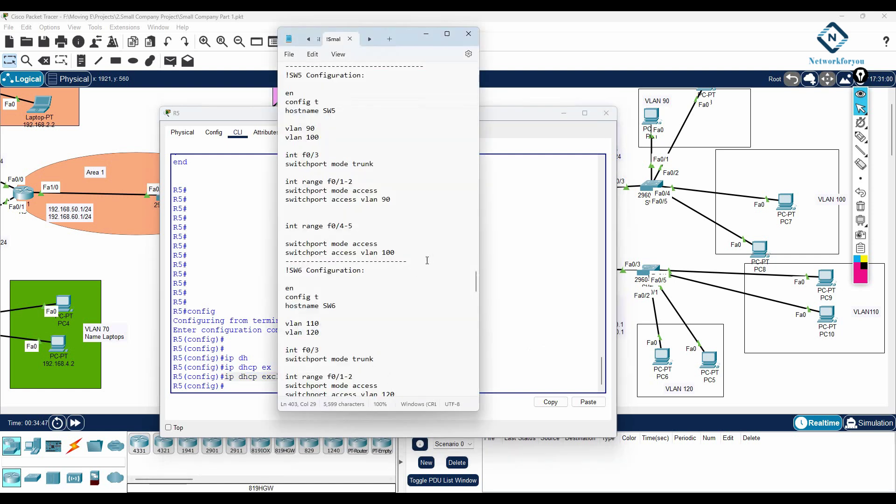
scroll(427, 260, down, 5)
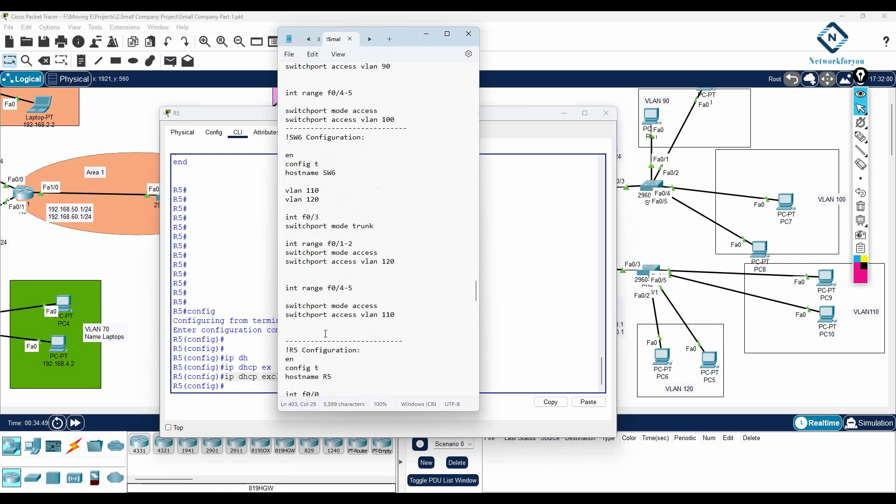
scroll(326, 334, down, 9)
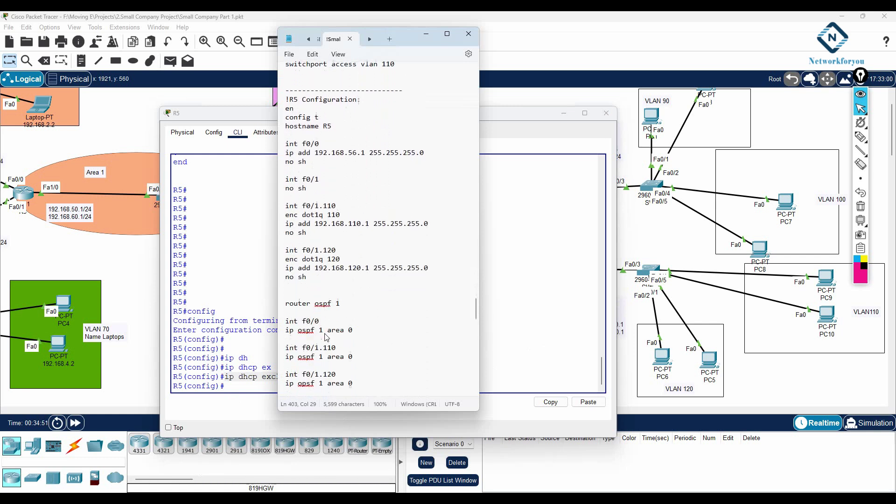
scroll(325, 336, down, 8)
click(310, 251)
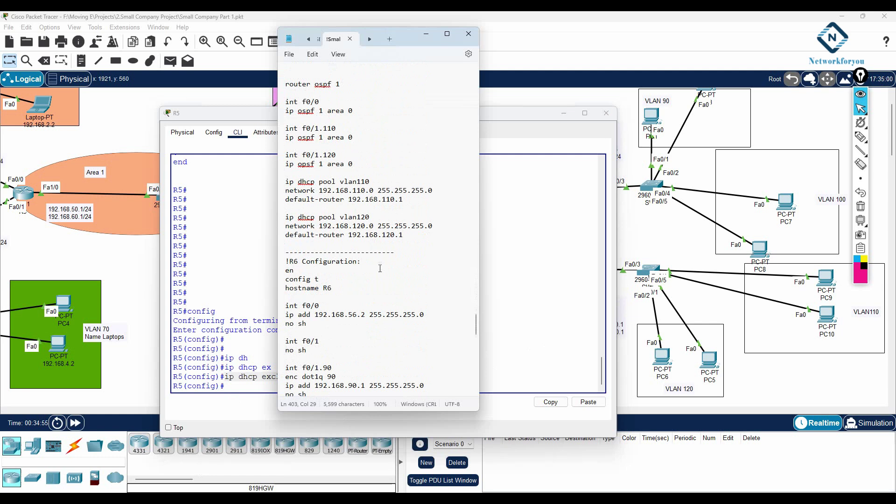
key(Up)
key(Return)
key(Up)
key(Return)
key(Return)
key(ctrl+v)
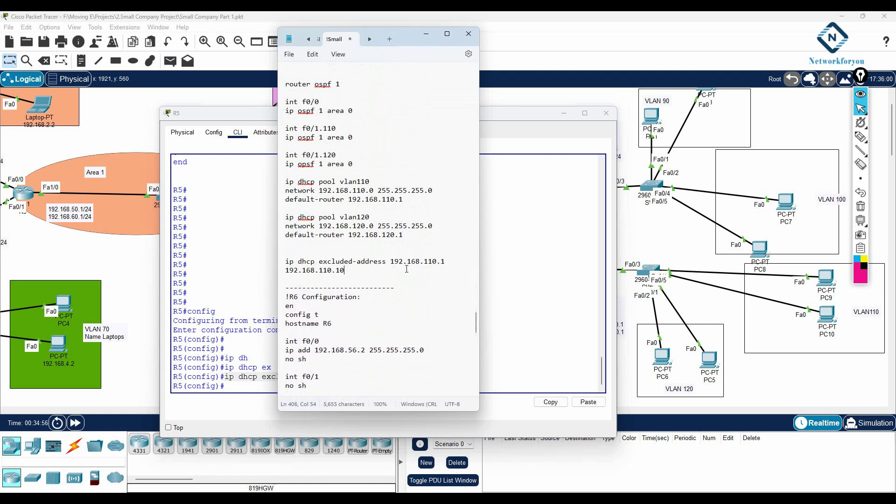
key(Return)
key(Return)
key(ctrl+v)
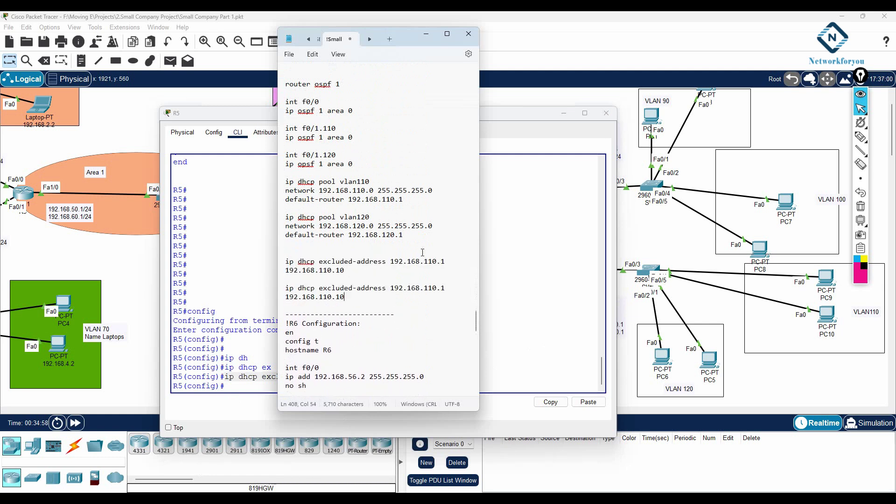
- Change the second copy to exclude 192.168.120.1–192.168.120.10 and select that line
drag(480, 230, 587, 233)
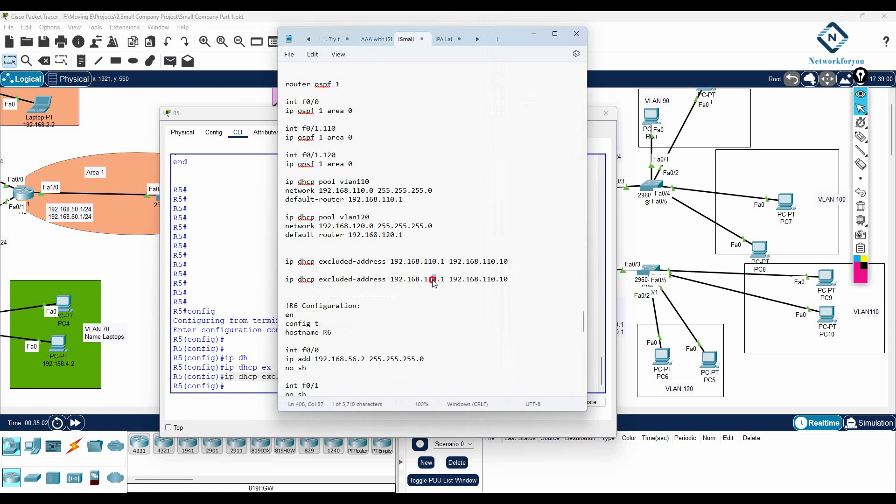
drag(428, 280, 437, 280)
text(20)
drag(487, 280, 495, 280)
text(20)
drag(534, 280, 238, 280)
key(ctrl+c)
- Apply the 192.168.120.1–192.168.120.10 exclusion on R5 and save its configuration with wr
click(236, 381)
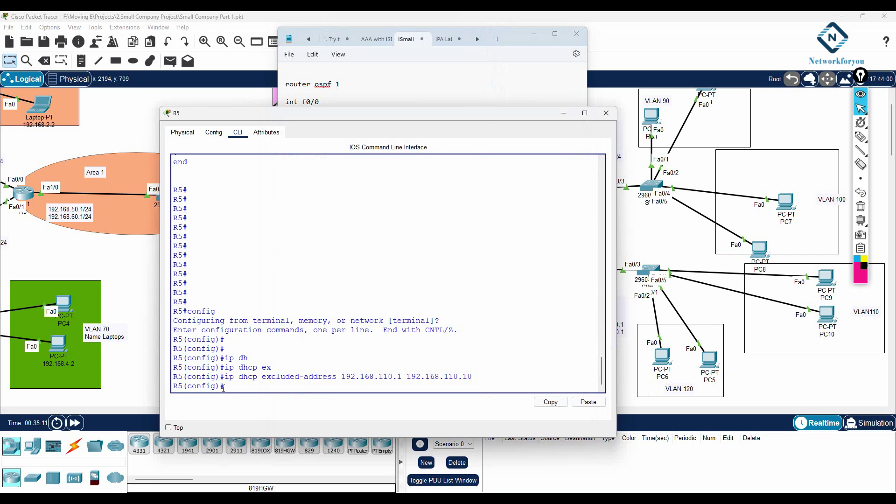
right_click(236, 382)
click(258, 395)
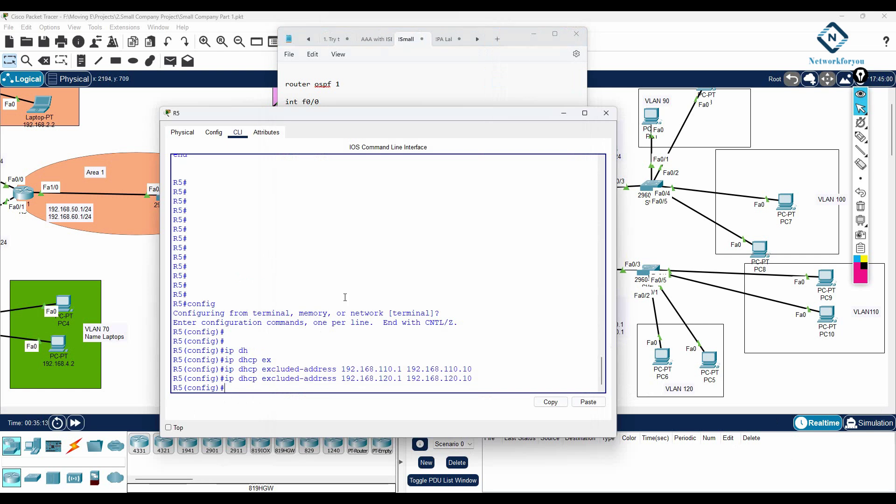
key(ctrl+z)
text(w)
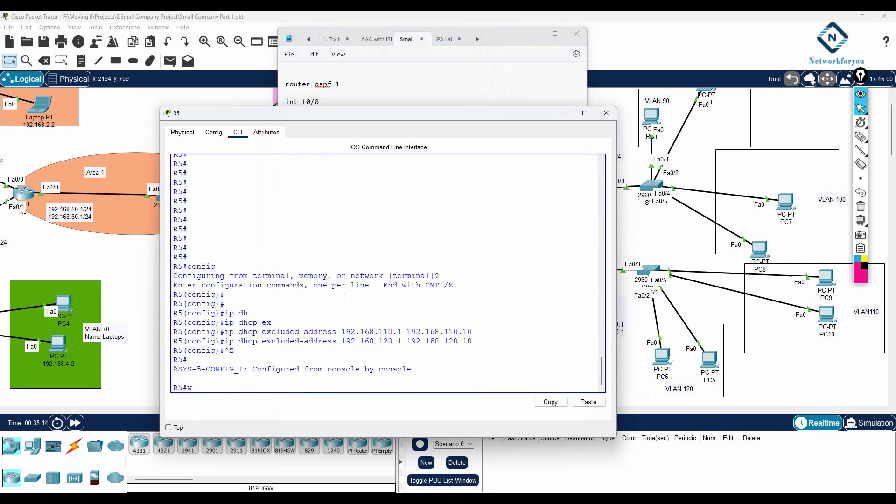
text(r)
key(Return)
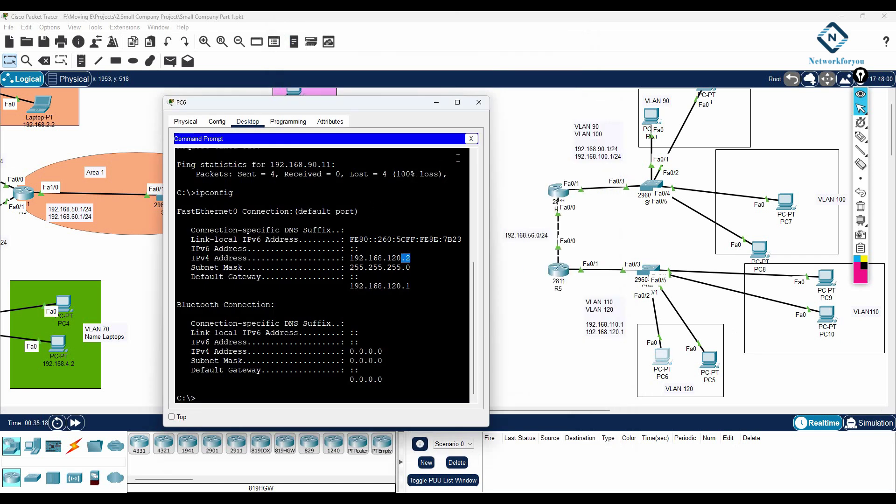
- Renew PC6's DHCP lease so it receives 192.168.120.11
click(471, 139)
click(240, 152)
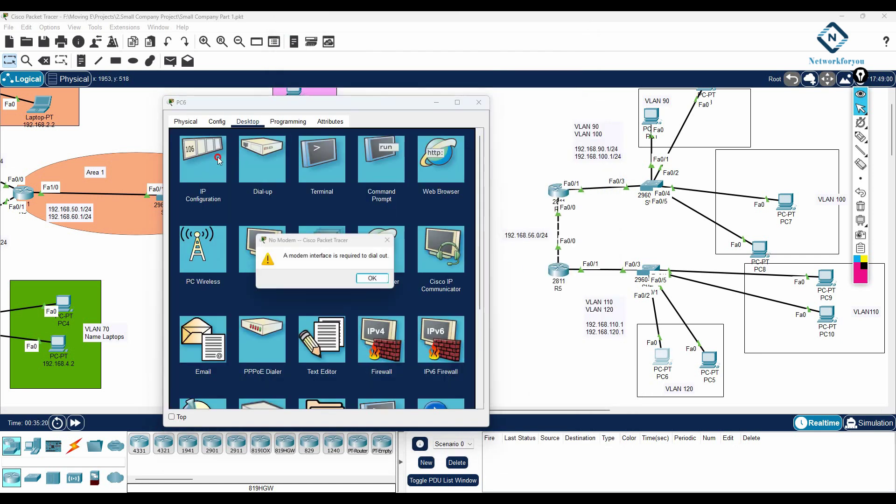
click(376, 280)
click(219, 161)
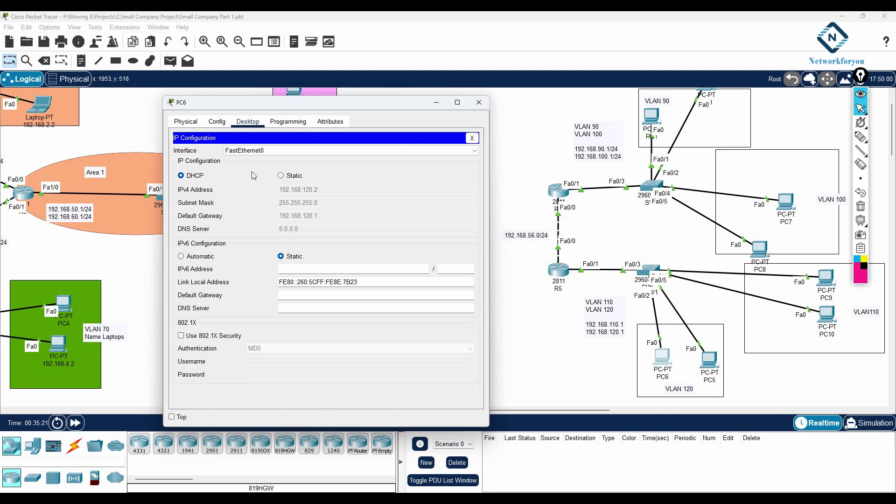
click(288, 175)
click(196, 176)
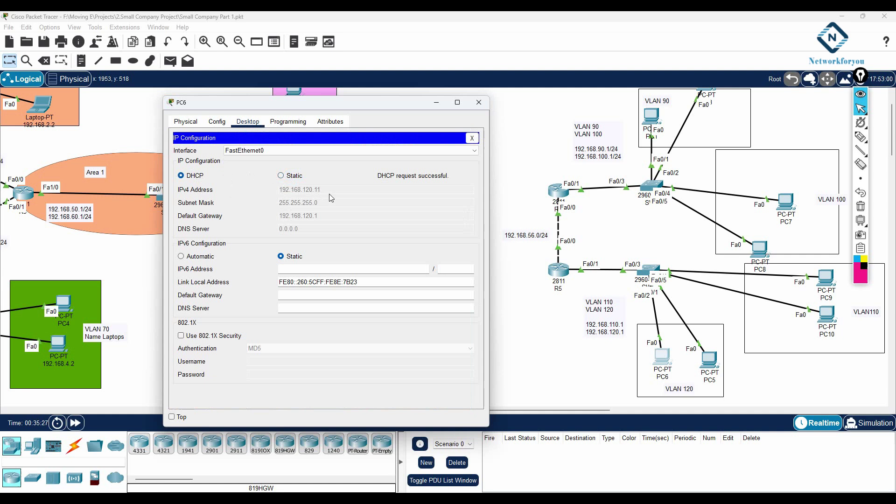
click(479, 102)
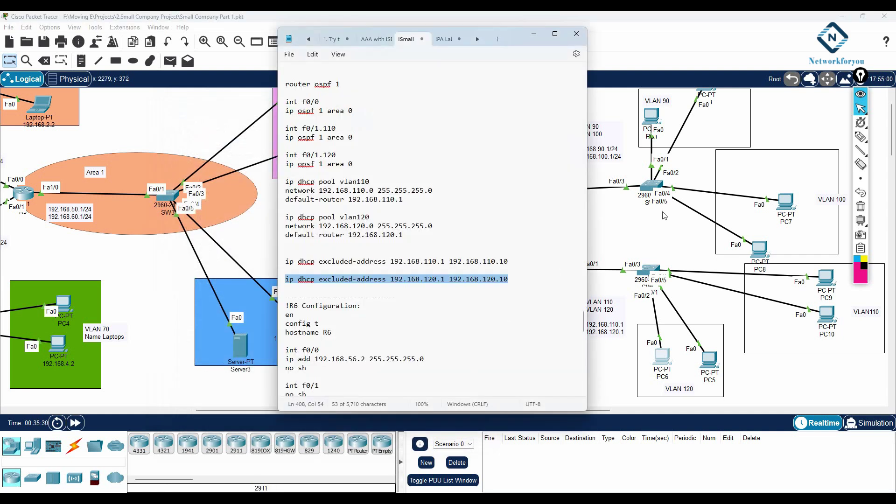
- Check the VLAN 90 PC1's IP configuration
click(655, 118)
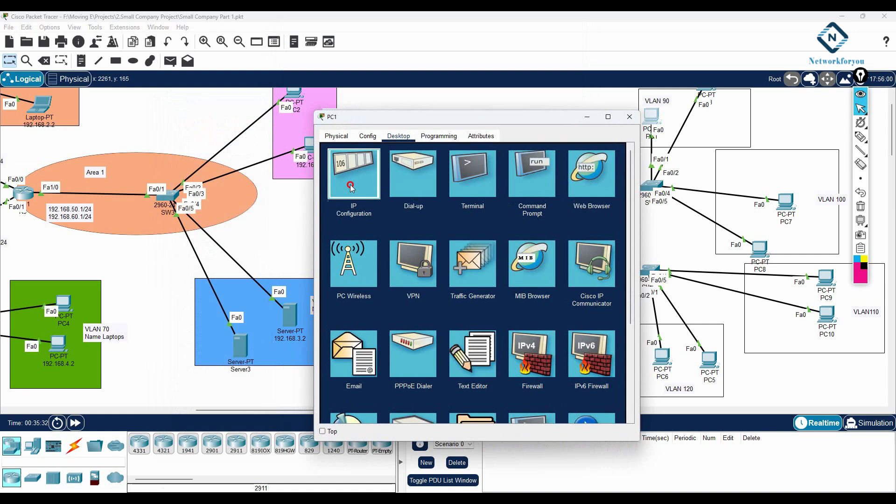
click(354, 176)
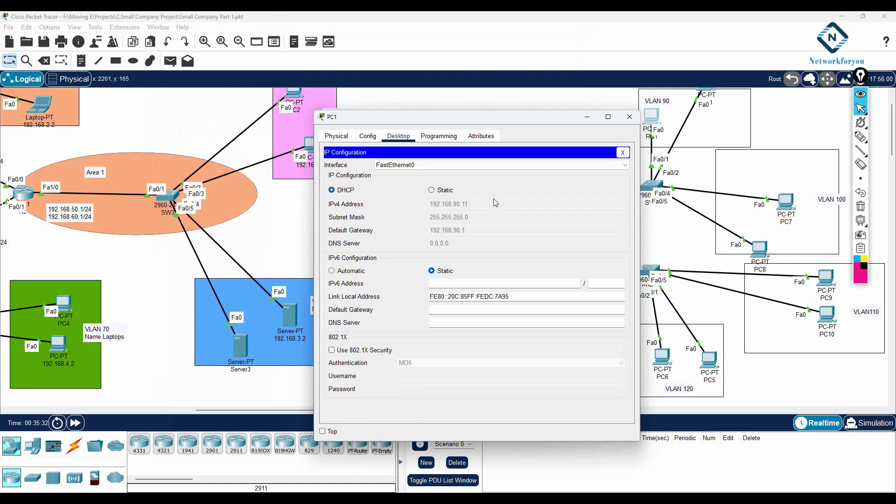
click(637, 120)
- Show R6's running configuration and locate its single 192.168.100.1 DHCP exclusion
click(558, 189)
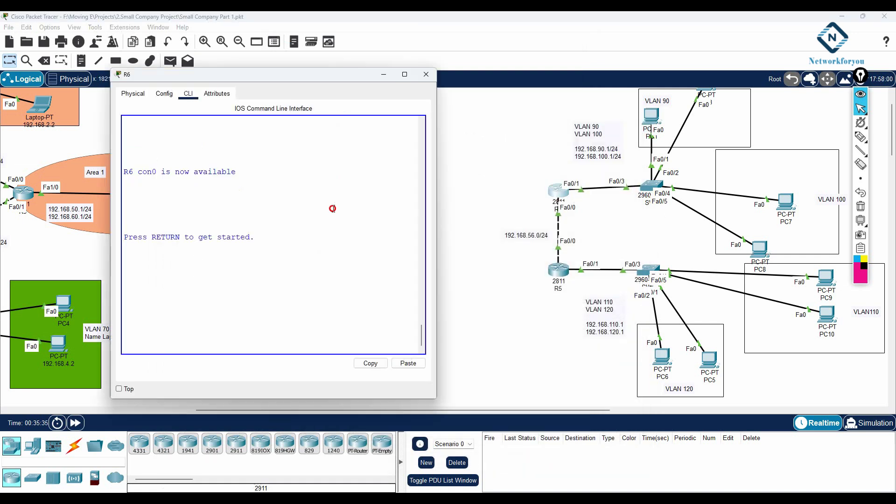
key(Return)
key(Return)
key(Return)
key(Return)
key(Return)
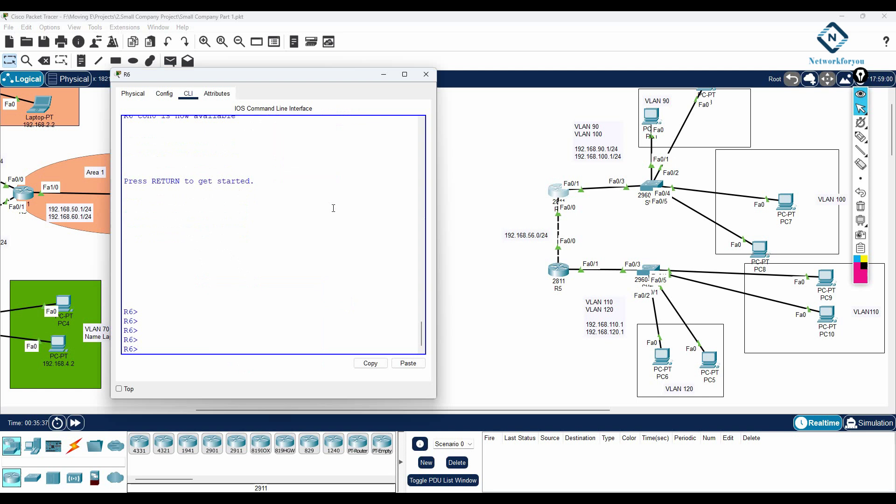
text(en)
key(Return)
text(sh run)
key(Return)
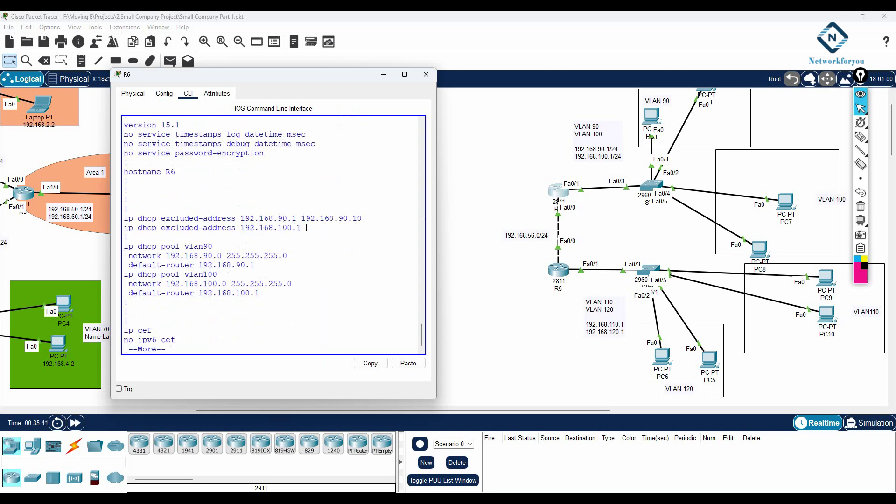
drag(307, 228, 128, 218)
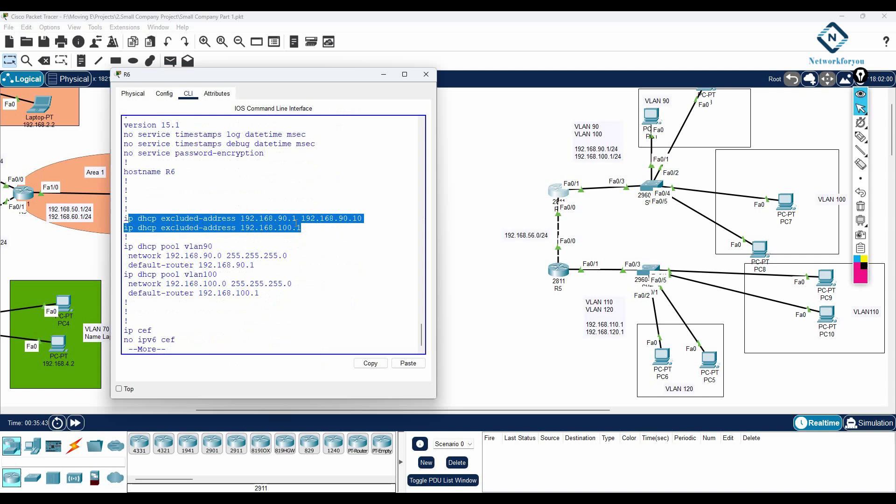
drag(306, 228, 125, 230)
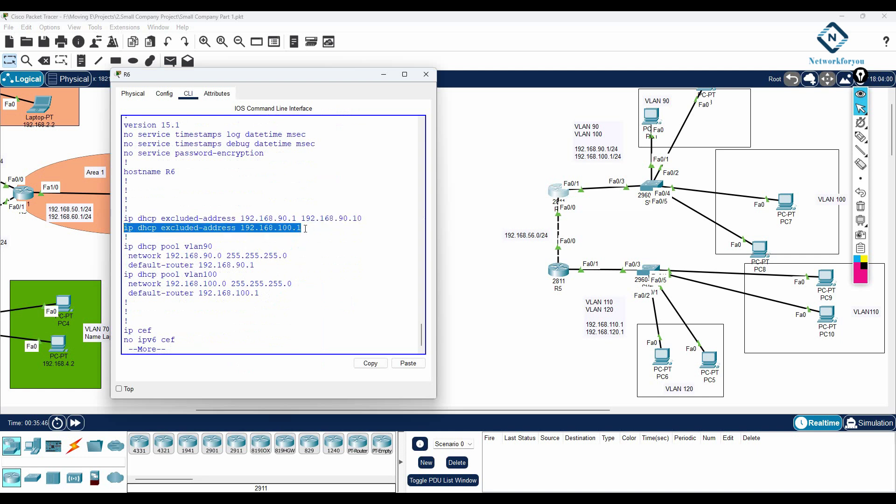
- In configuration mode, remove R6's single 192.168.100.1 DHCP exclusion
text(q)
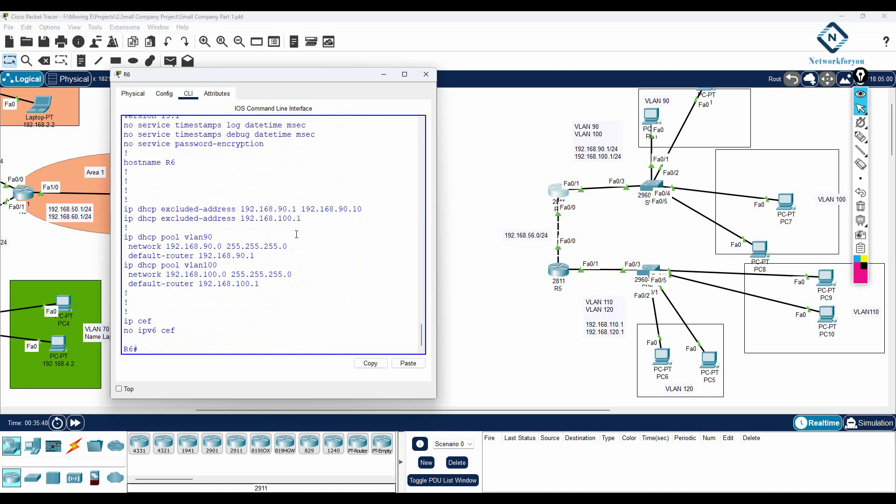
text(config t)
key(Return)
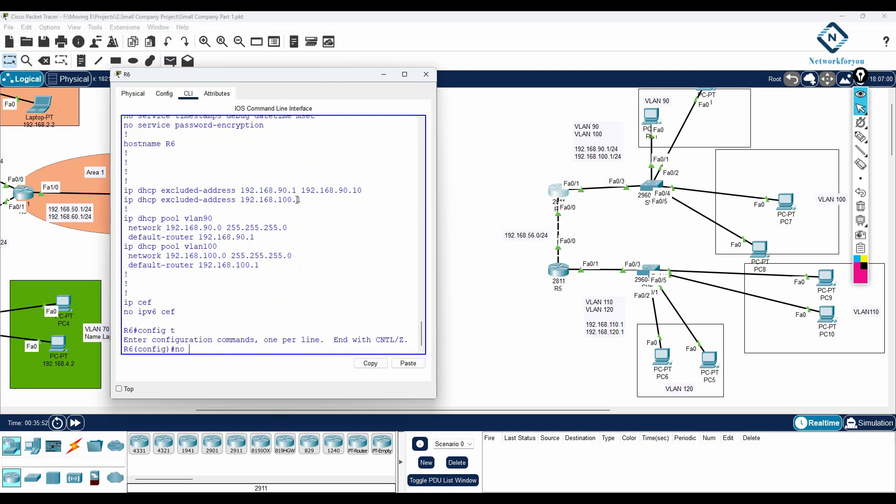
text(no)
drag(300, 200, 123, 200)
right_click(160, 204)
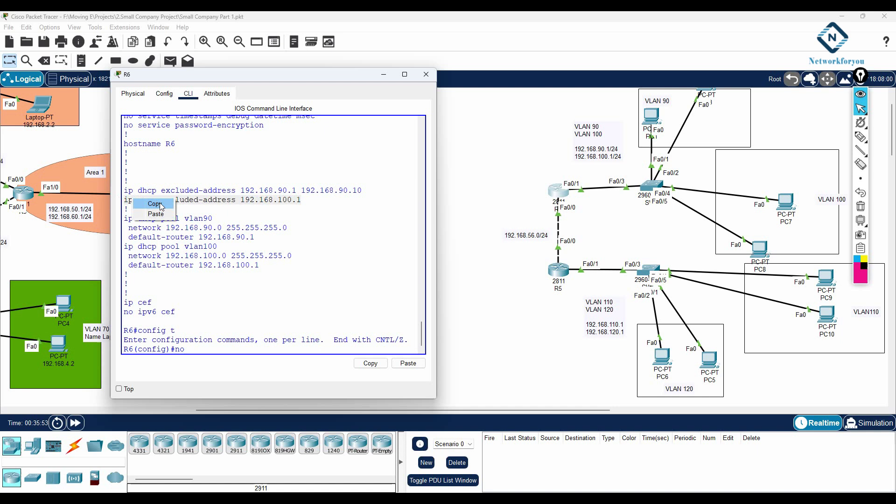
click(154, 204)
right_click(218, 348)
click(244, 379)
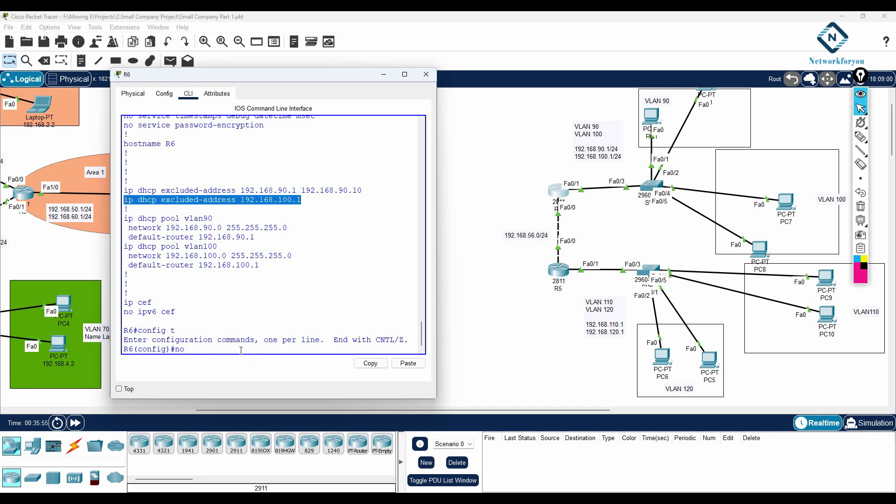
right_click(241, 350)
click(265, 370)
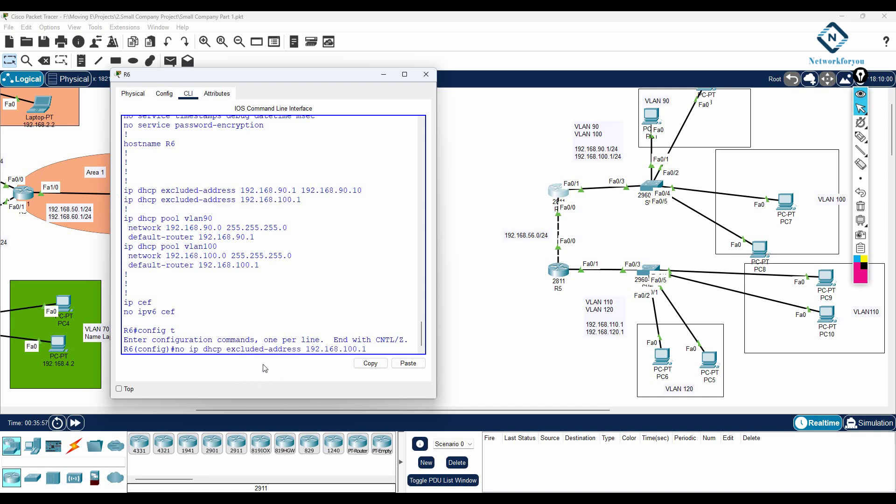
key(Return)
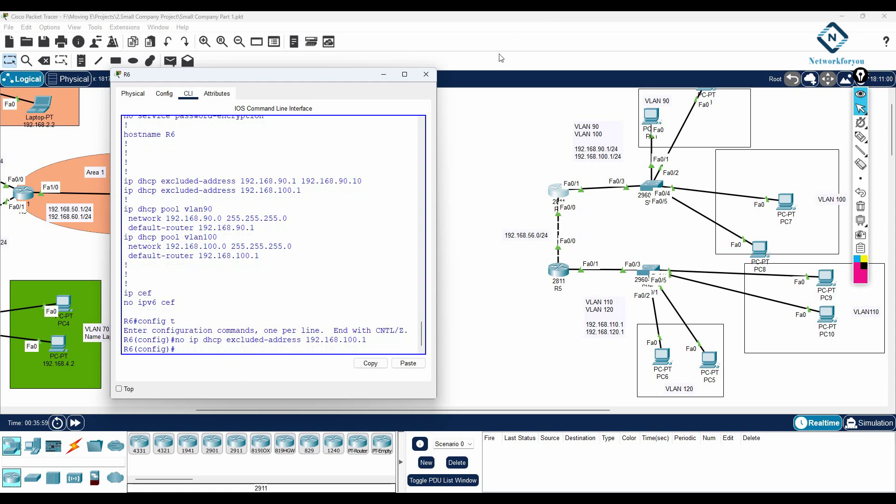
- Exclude 192.168.100.1–192.168.100.10 on R6 and save its configuration
right_click(363, 202)
click(385, 218)
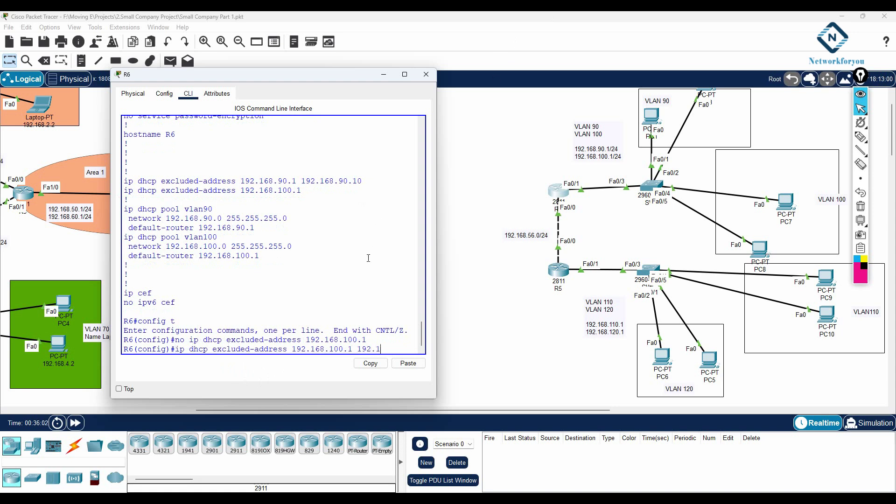
text(192.168.100.)
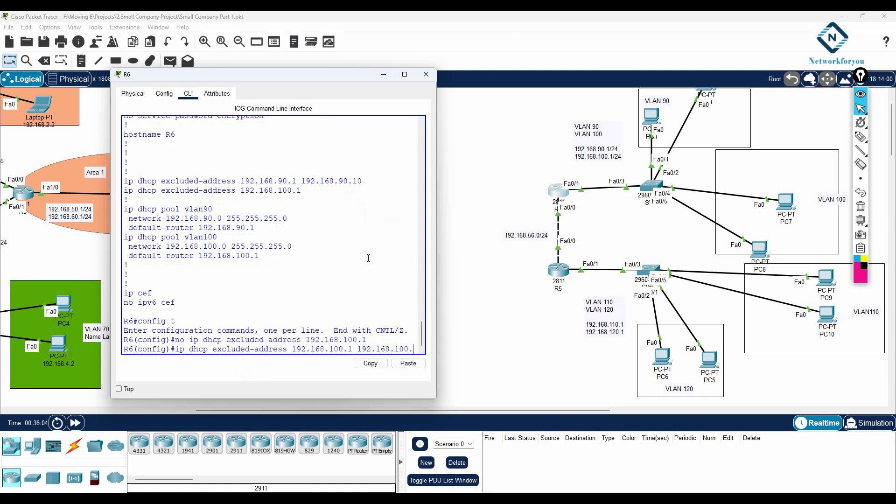
text(10)
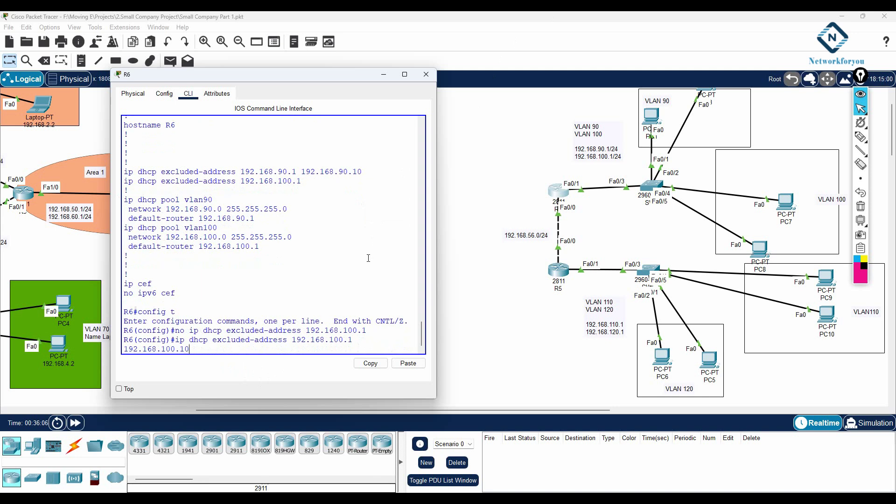
key(Return)
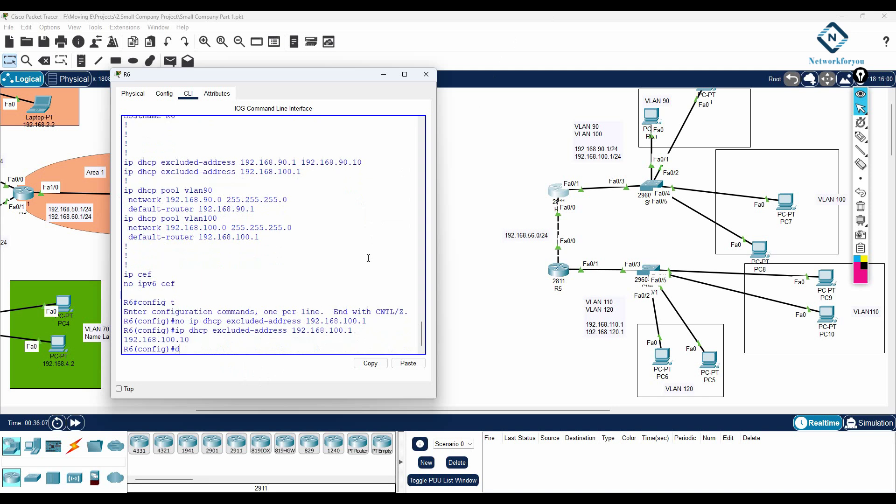
key(Return)
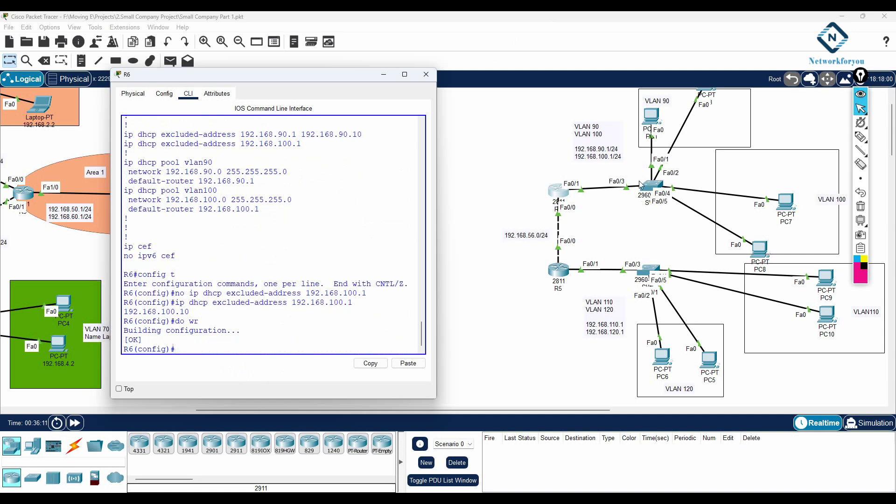
drag(306, 293, 365, 292)
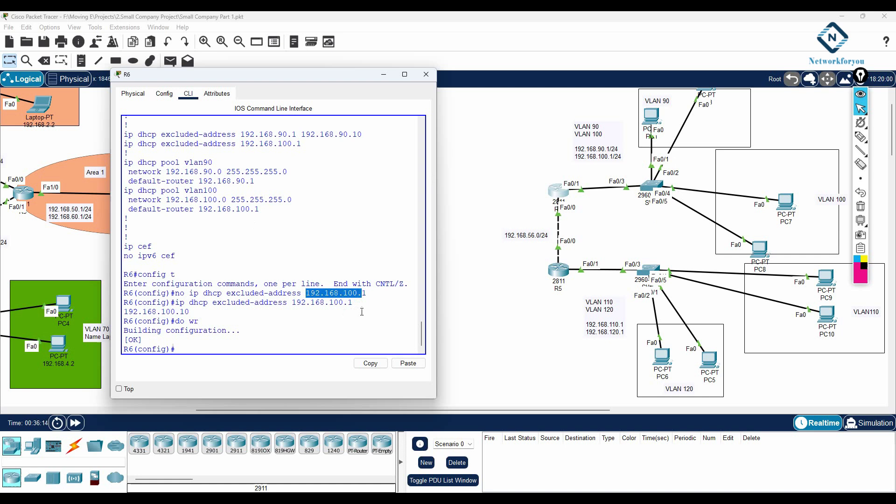
drag(436, 301, 561, 326)
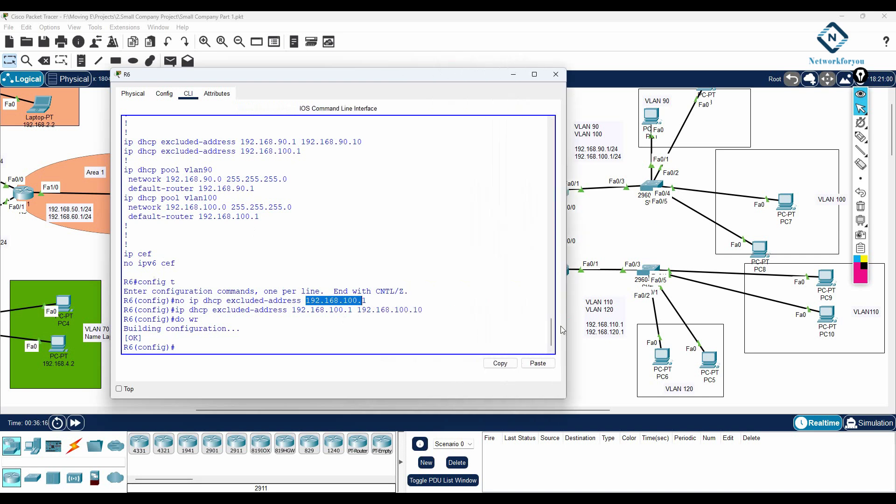
- Scroll the configuration notes to R6's OSPF and DHCP pool section
key(alt+Tab)
scroll(522, 265, up, 15)
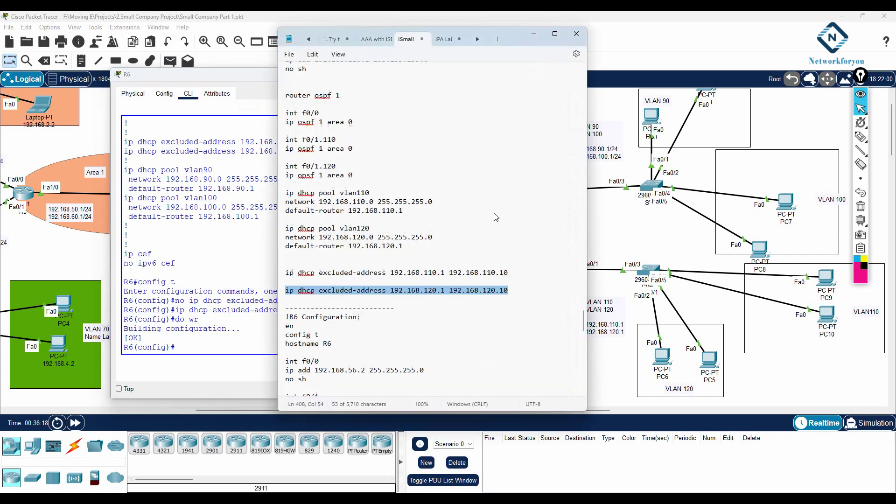
scroll(495, 217, up, 5)
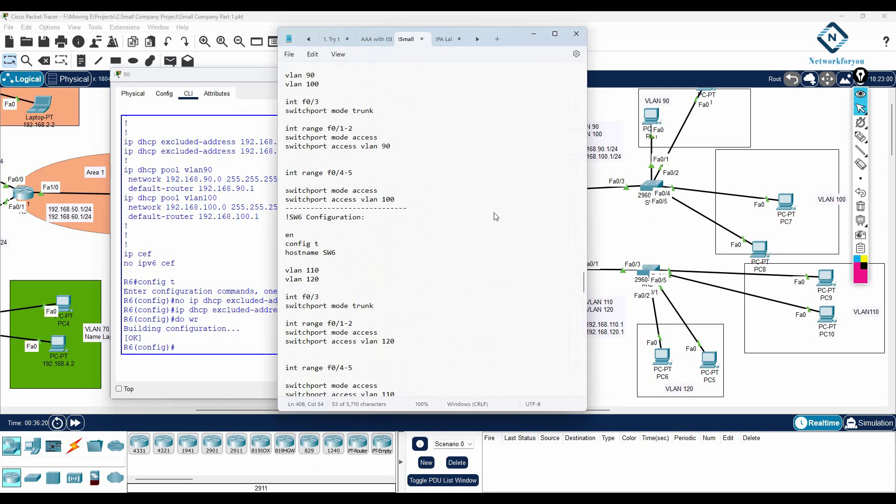
scroll(496, 217, down, 14)
scroll(496, 217, up, 5)
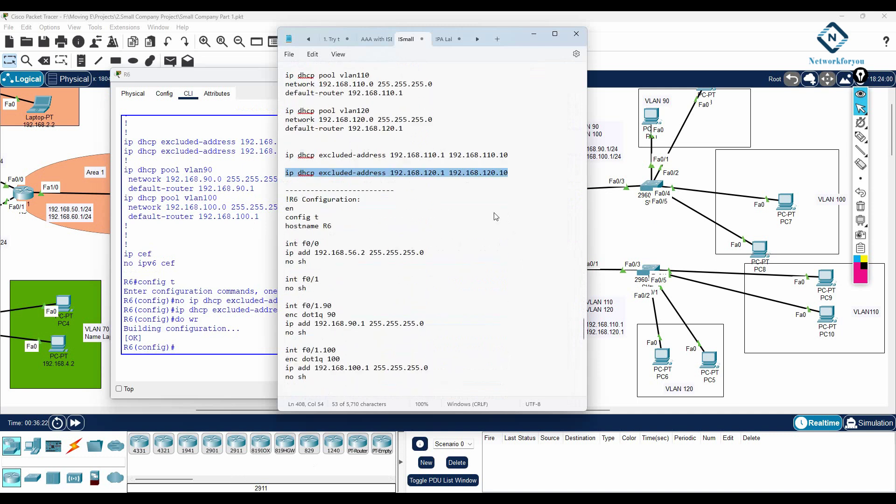
scroll(496, 216, down, 15)
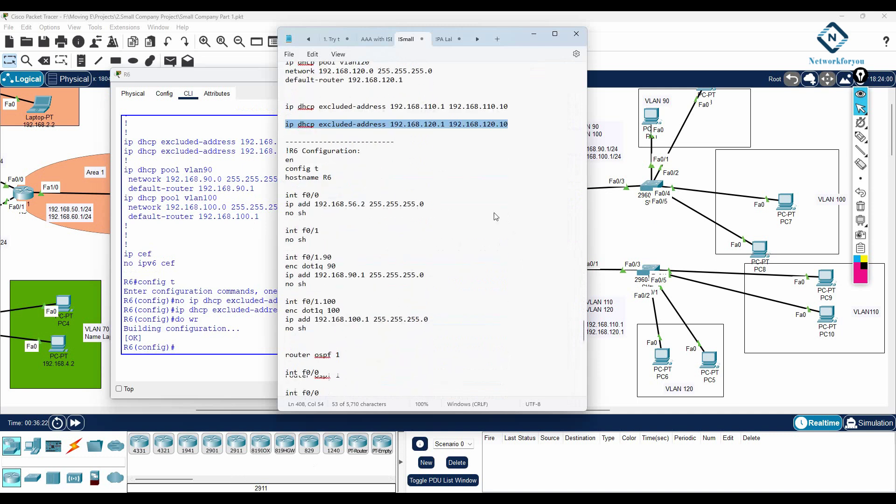
- Copy R6's 192.168.90.1–192.168.90.10 excluded-address line from its console
click(163, 343)
scroll(275, 233, up, 2)
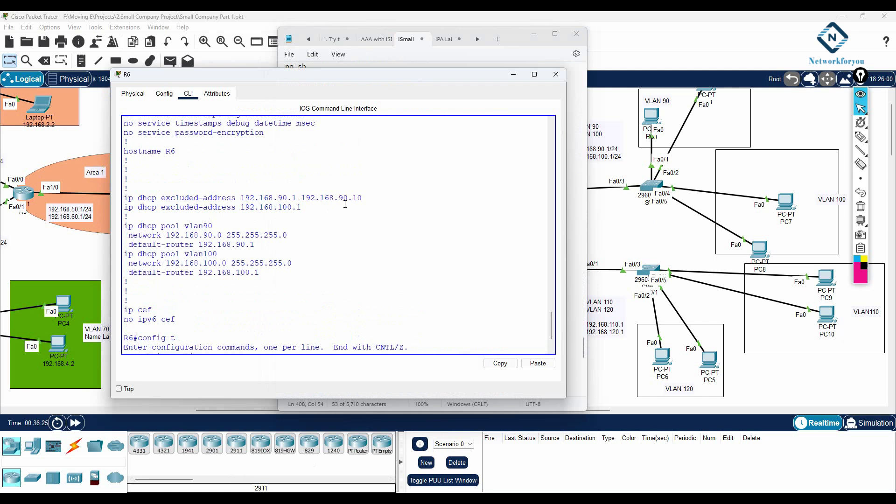
drag(368, 202, 117, 198)
right_click(163, 203)
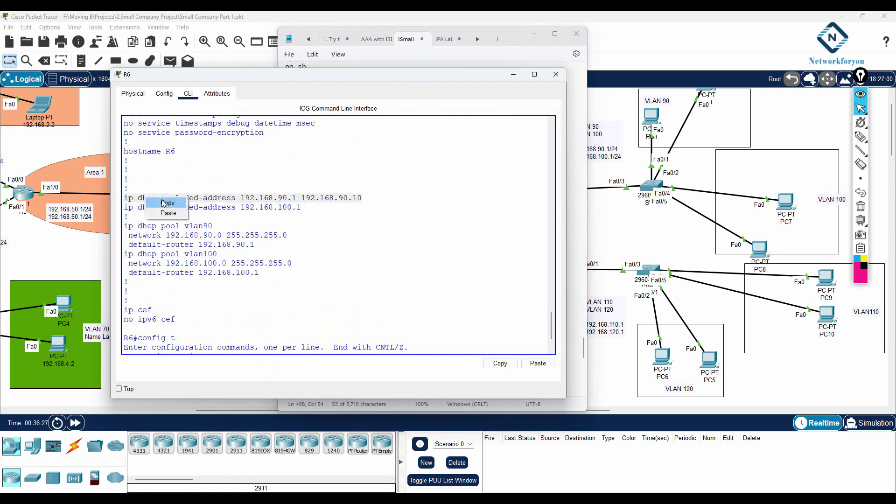
click(163, 203)
- Paste R6's VLAN 90 exclusion line twice below the vlan100 pool notes
key(alt+Tab)
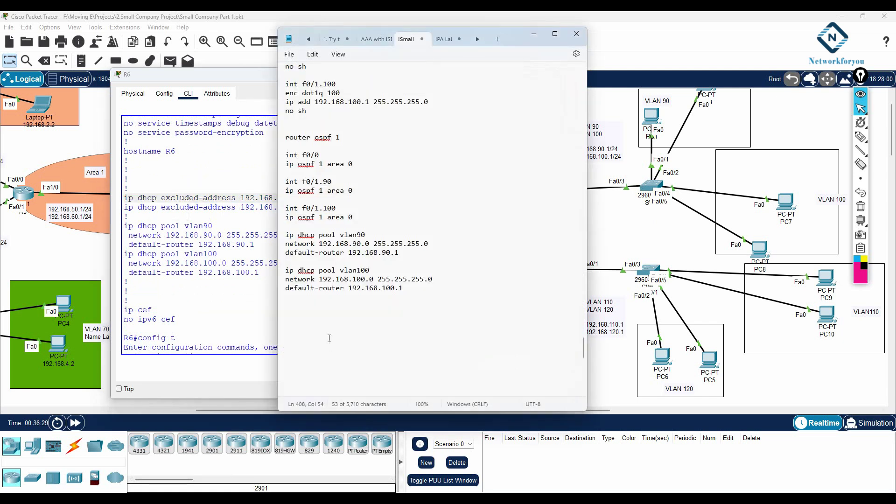
click(300, 308)
key(ctrl+v)
click(293, 323)
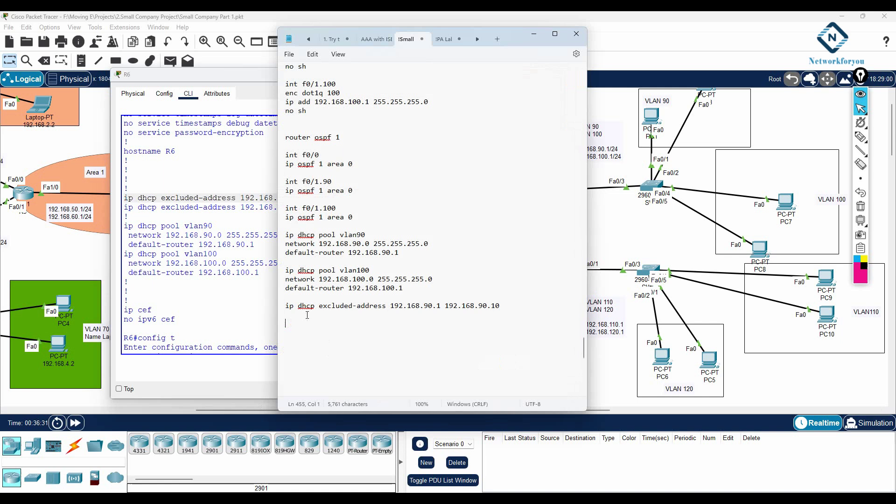
key(ctrl+v)
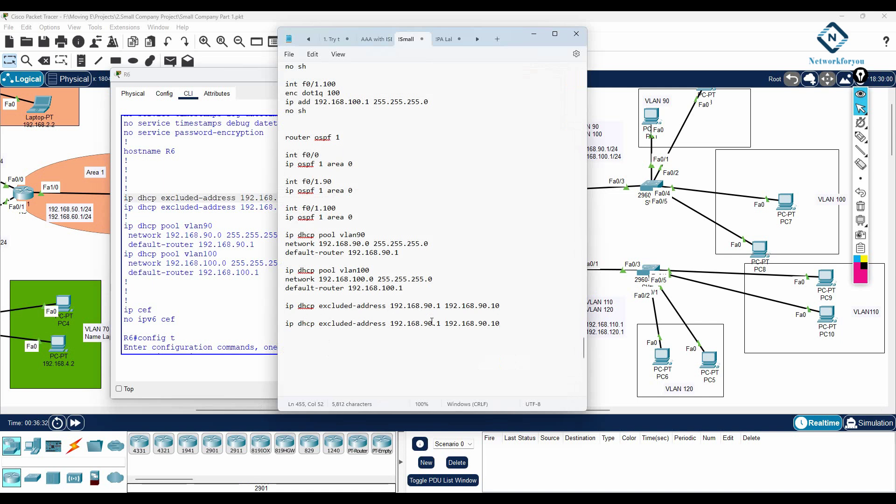
- Edit the second copy to read 192.168.100.1 192.168.100.10
double_click(431, 322)
text(100)
key(Right)
key(Right)
key(Right)
key(Right)
key(Right)
key(Right)
key(Right)
key(Right)
key(Right)
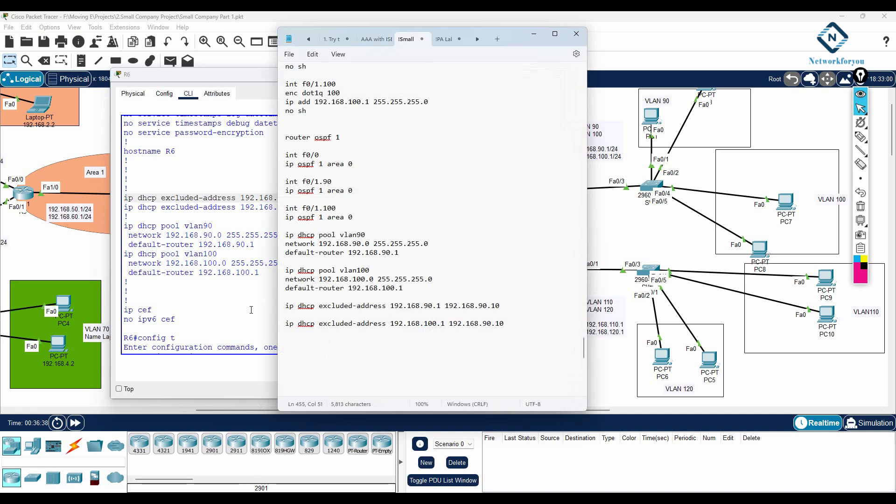
key(Left)
key(Menu)
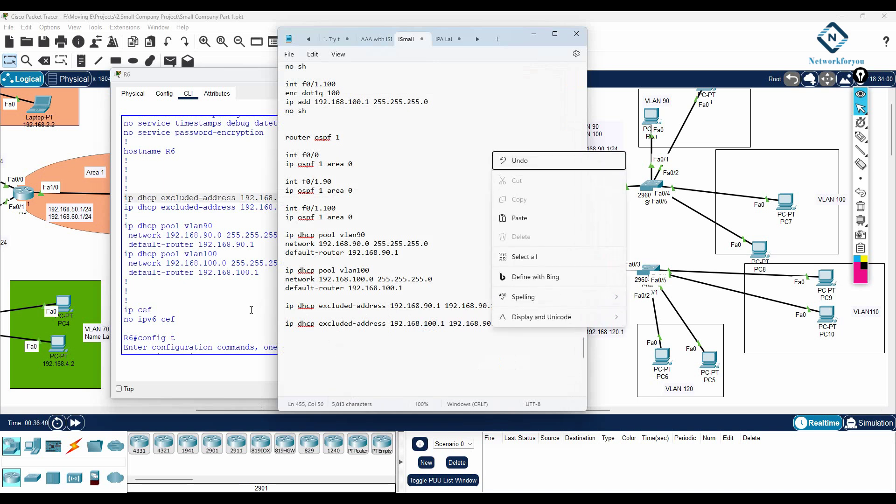
key(Escape)
key(BackSpace)
key(BackSpace)
text(1)
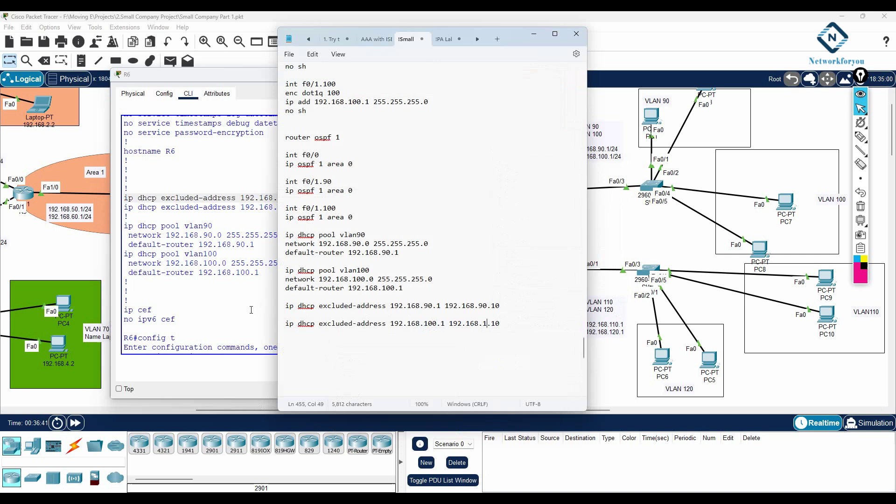
text(00)
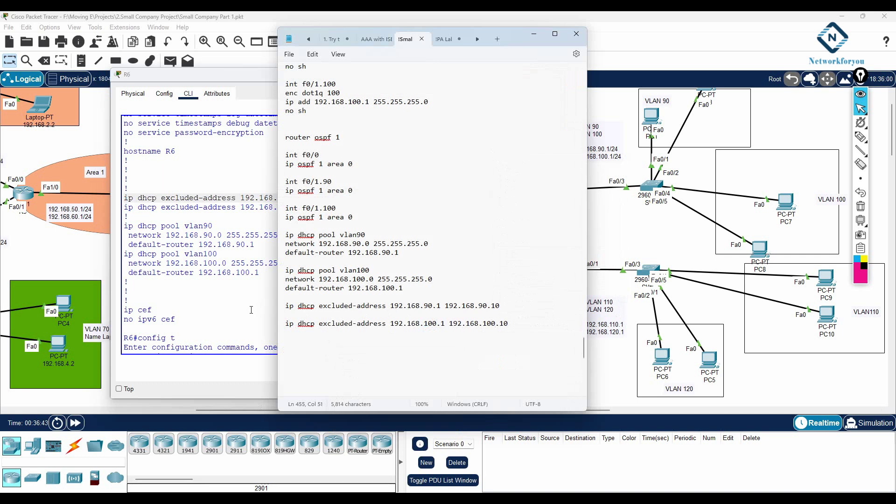
- Confirm with sh ip protocols that R5 runs OSPF process 1
click(534, 34)
click(553, 84)
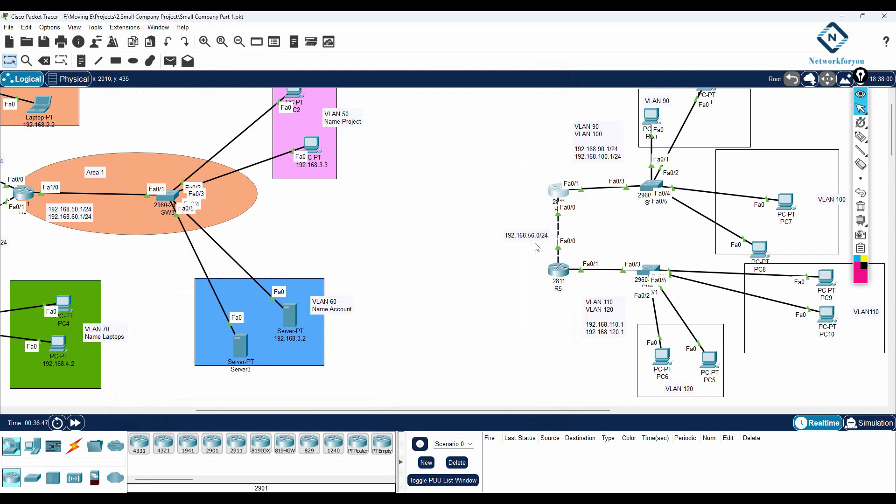
click(556, 273)
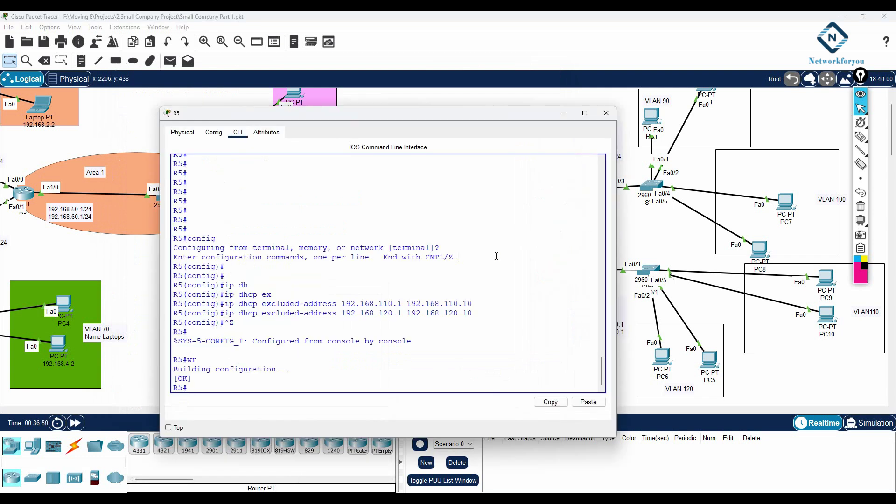
text(sh ip pro)
key(Tab)
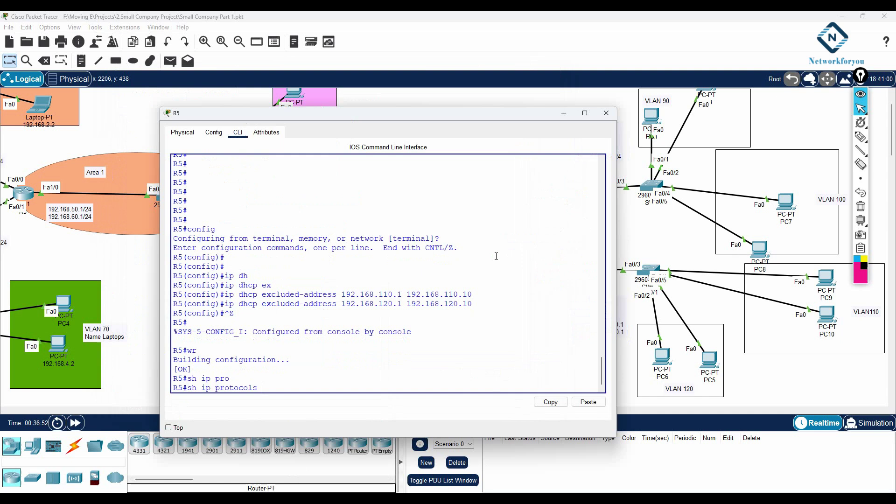
key(Return)
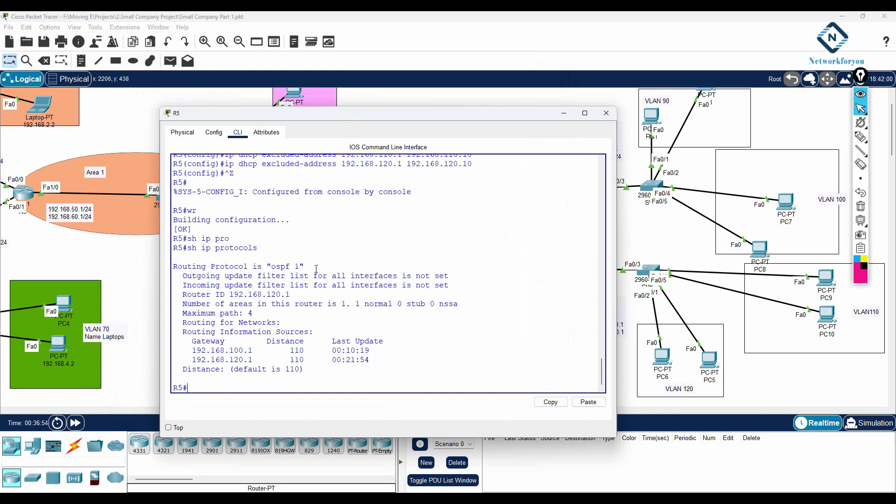
drag(316, 269, 226, 267)
click(361, 303)
- Verify R5's OSPF routes to 192.168.90.0 and 192.168.100.0, then save and close R5
text(sh ip route)
key(Return)
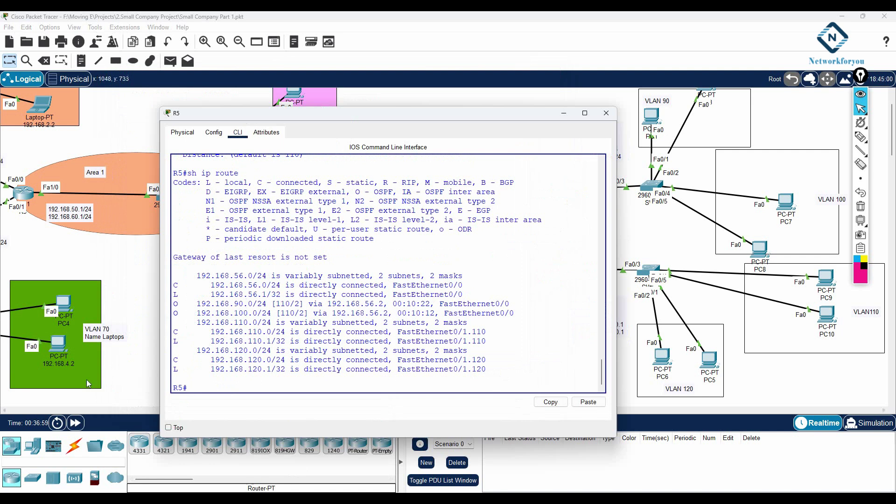
drag(258, 313, 169, 307)
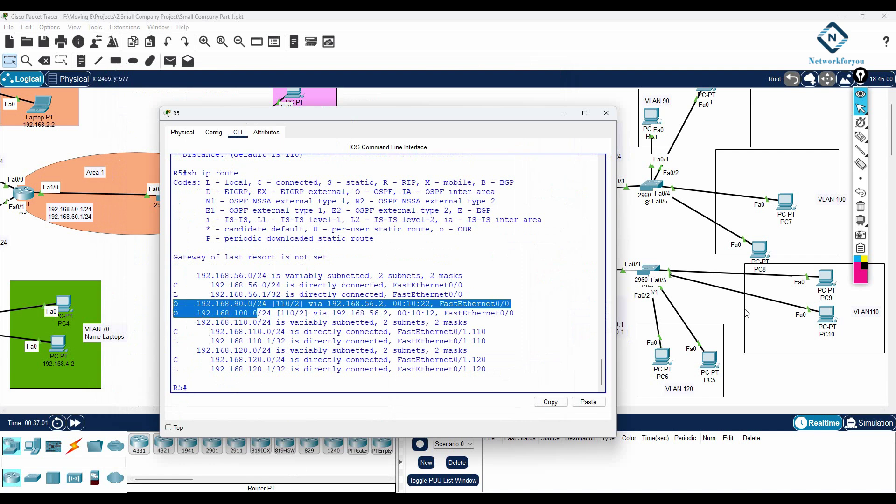
click(282, 360)
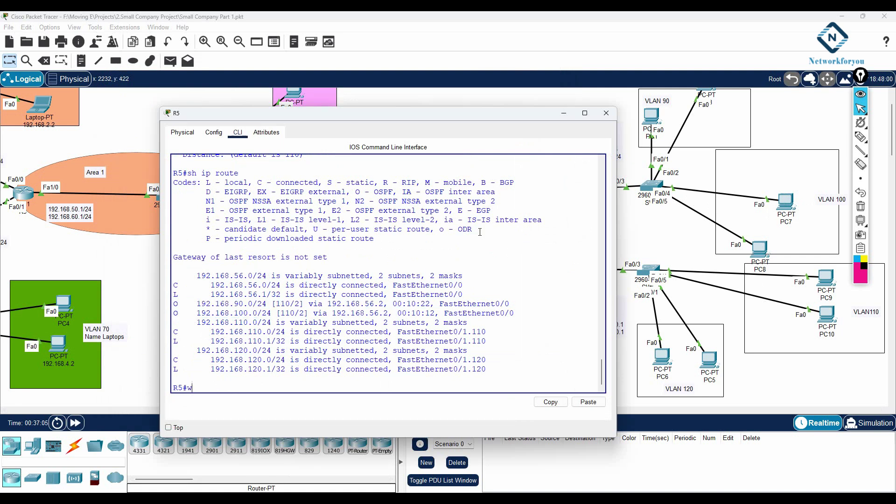
text(wr)
key(Return)
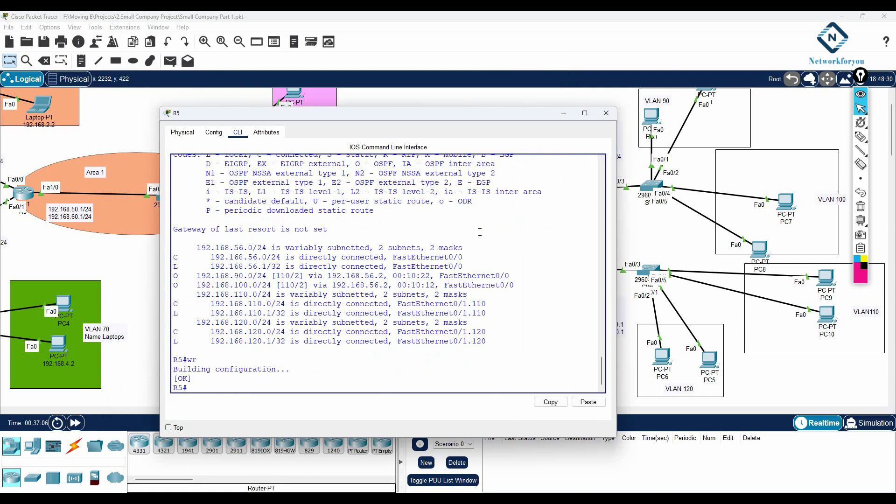
click(606, 113)
- Exit configuration mode on R6 to a privileged prompt
click(558, 192)
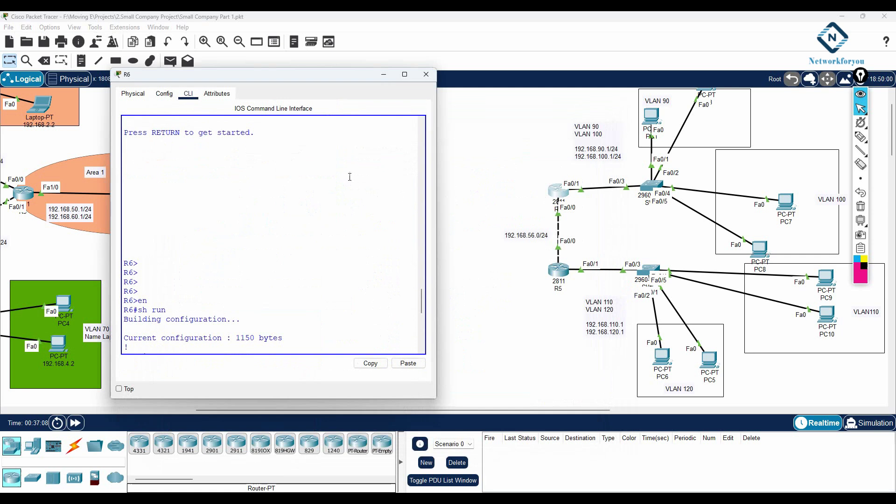
key(Return)
key(Return)
key(Return)
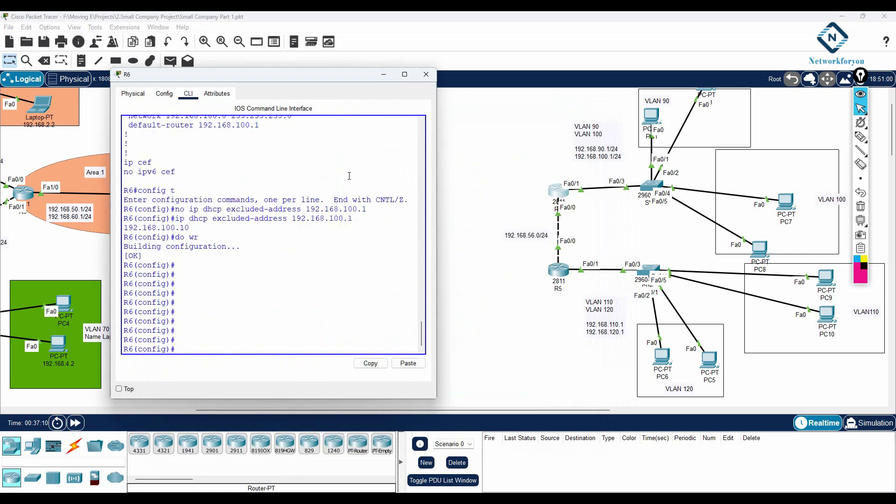
text(exit)
key(Return)
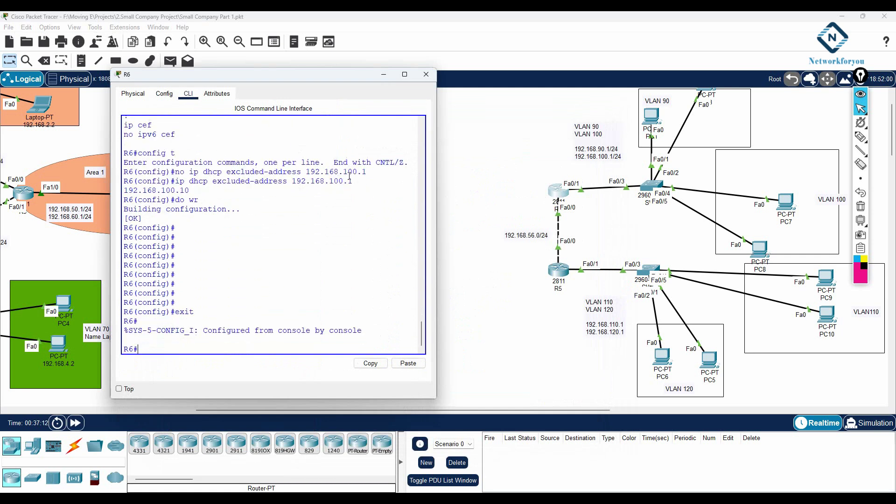
key(Return)
key(Return)
- Check R6's protocols and routes, confirming 192.168.110.0/24 is learned via OSPF
text(sh ip pro)
key(Tab)
key(Return)
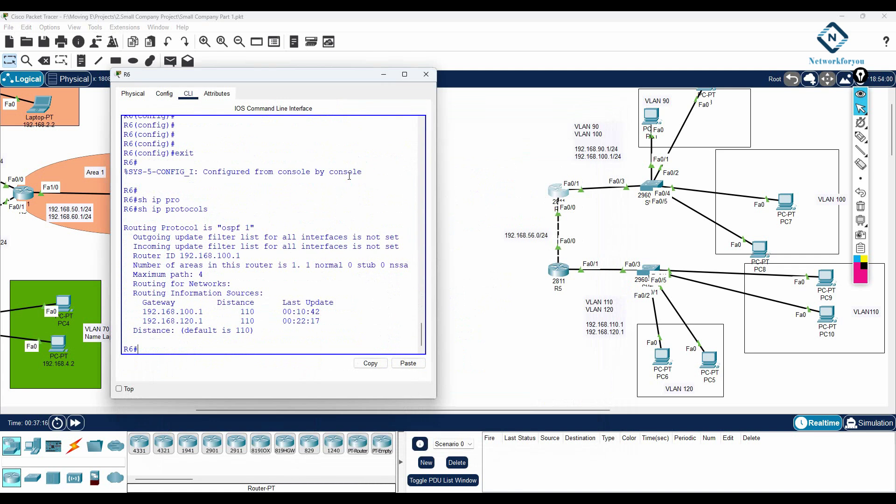
text(sh ip route)
key(Return)
key(Return)
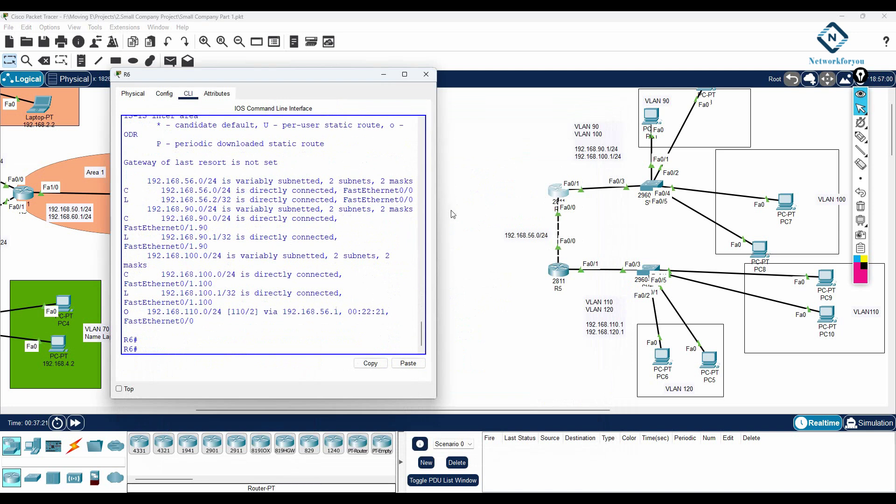
drag(436, 213, 608, 213)
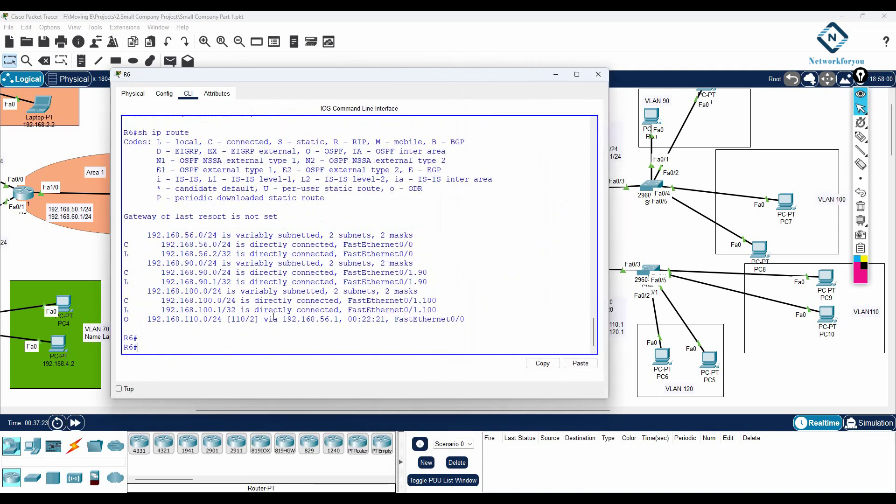
drag(228, 321, 138, 321)
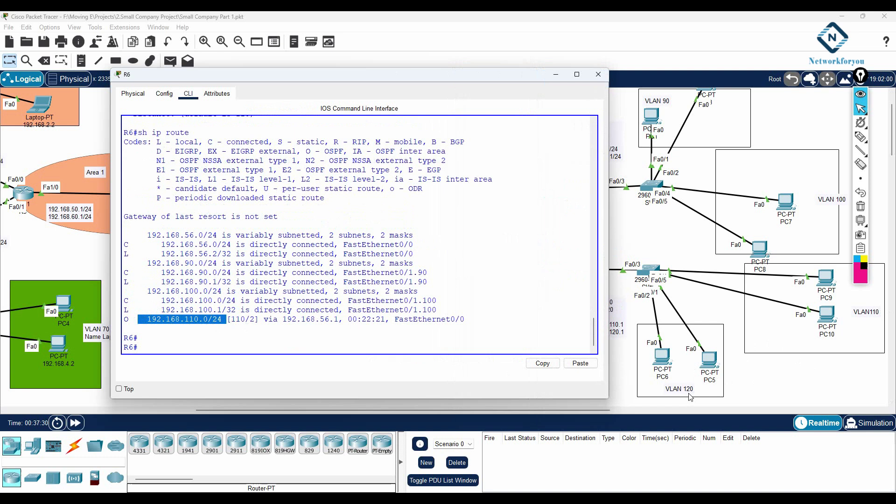
- Display R5's running configuration with sh run and page through the output
click(556, 74)
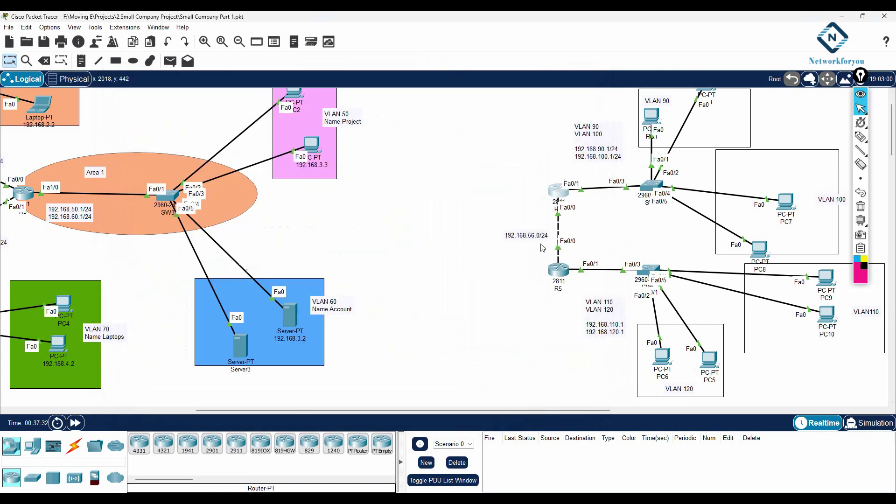
mouse_move(559, 271)
click(560, 273)
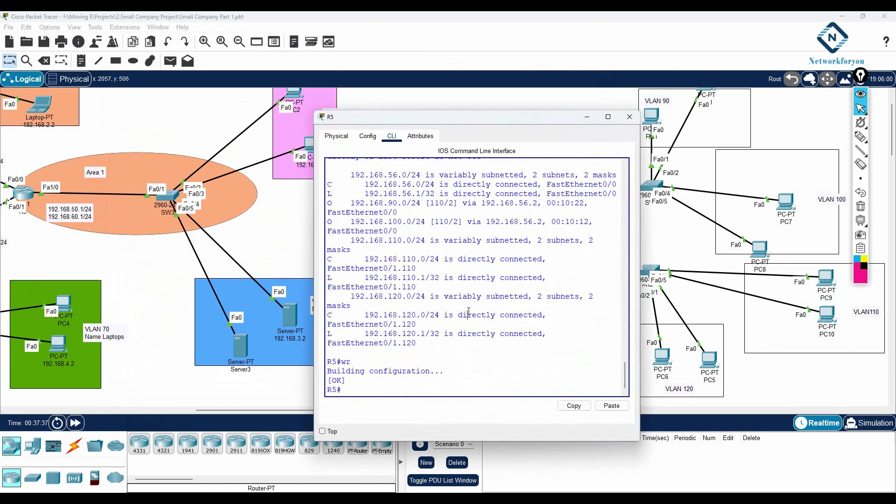
text(sh run)
key(Return)
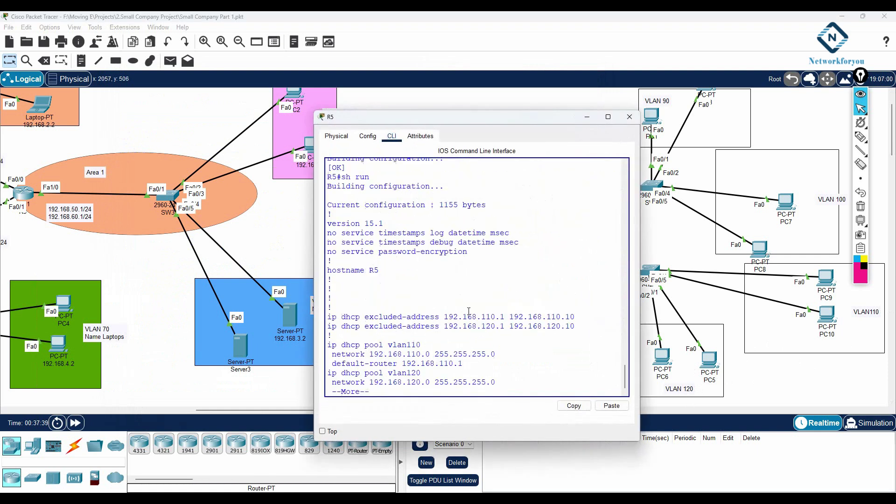
key(Return)
key(Return)
key(Return)
key(Return)
key(Return)
key(Return)
key(Return)
key(Return)
key(Return)
key(Return)
key(Return)
key(Return)
key(Return)
key(Return)
key(Return)
key(Return)
key(Return)
key(Return)
key(Return)
key(Return)
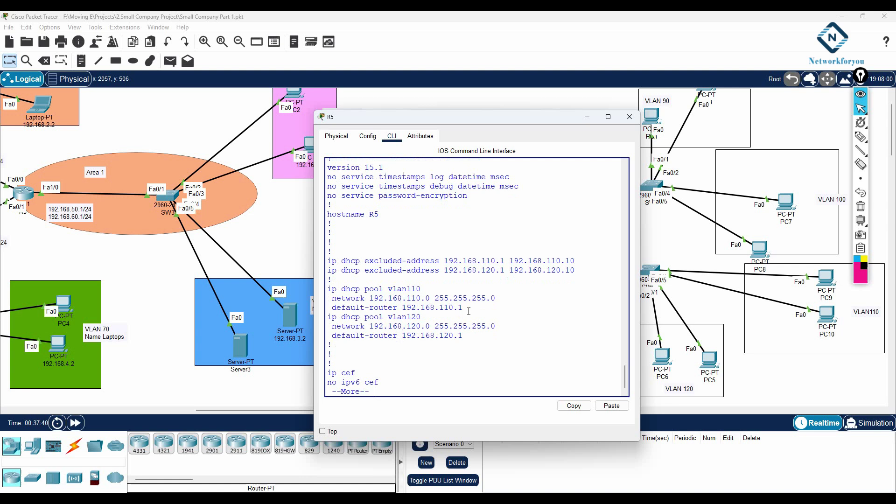
key(Return)
key(Return)
key(Return)
key(Return)
key(Return)
key(Return)
key(Return)
key(Return)
key(Return)
key(Return)
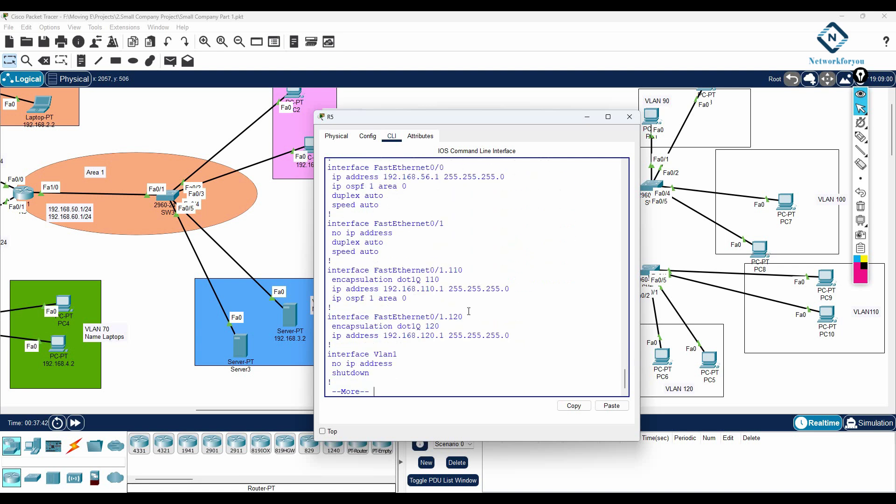
scroll(469, 312, up, 1)
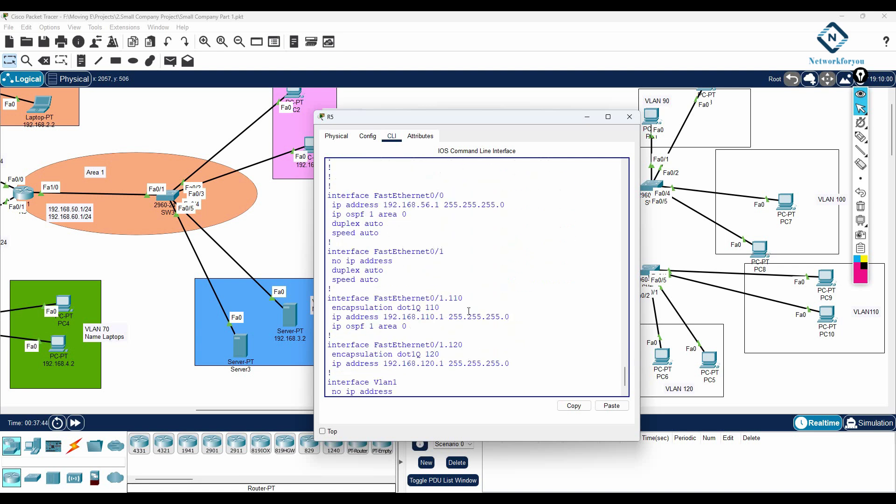
scroll(469, 312, down, 1)
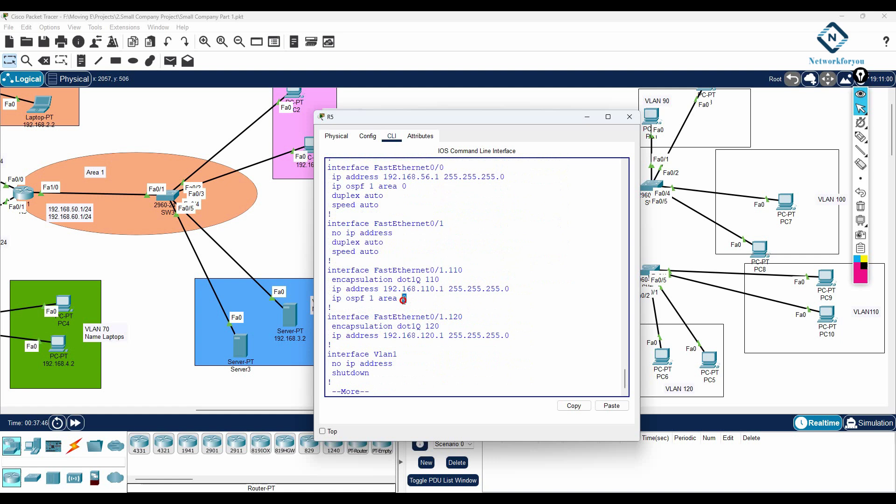
- Copy the 'ip ospf 1 area 0' line under Fa0/1.110, noting Fa0/1.120 lacks it
drag(406, 299, 328, 299)
right_click(359, 301)
click(360, 303)
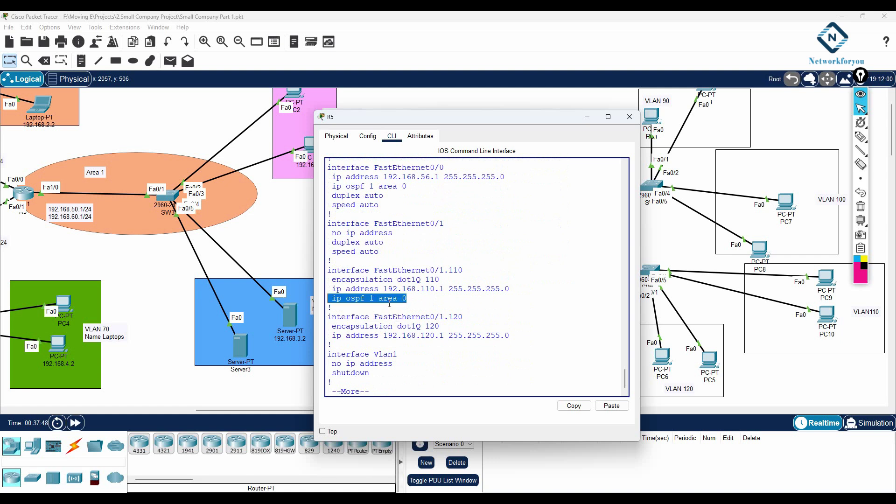
drag(465, 272, 397, 270)
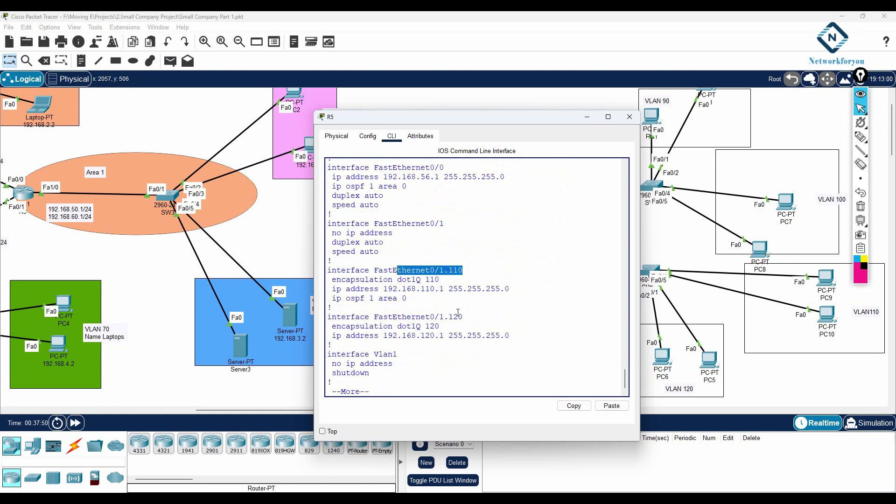
drag(511, 336, 320, 317)
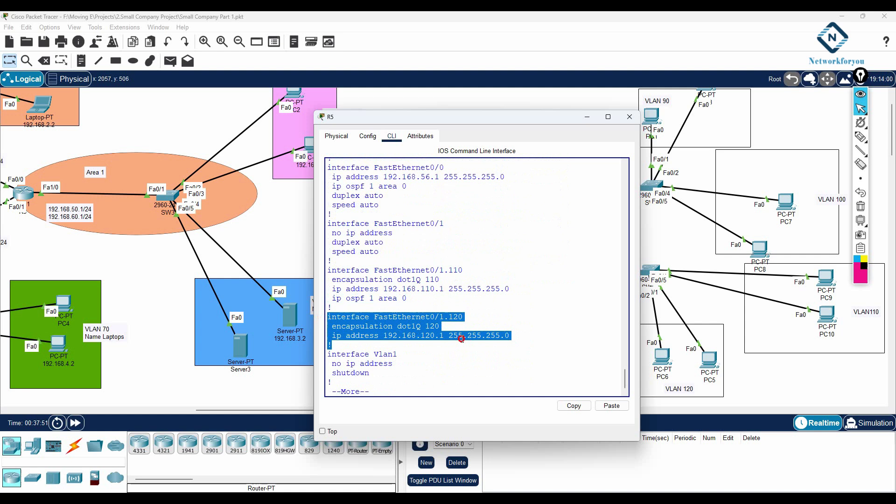
click(461, 337)
key(space)
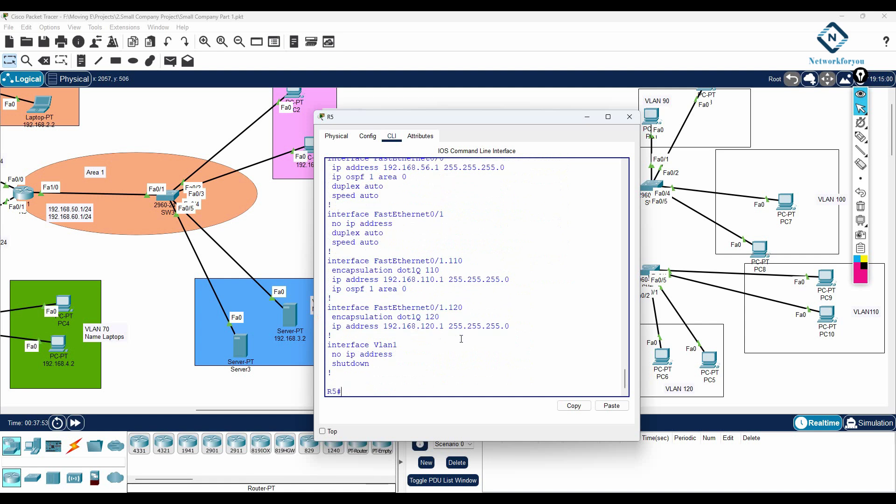
- Paste 'ip ospf 1 area 0' into R5's subinterface f0/1.120 configuration
text(config t)
key(Return)
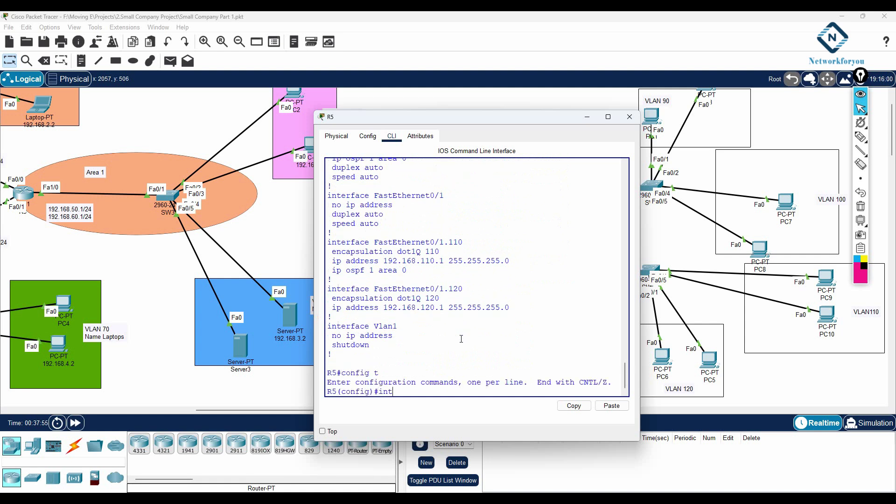
text(int f0/1.120)
key(Return)
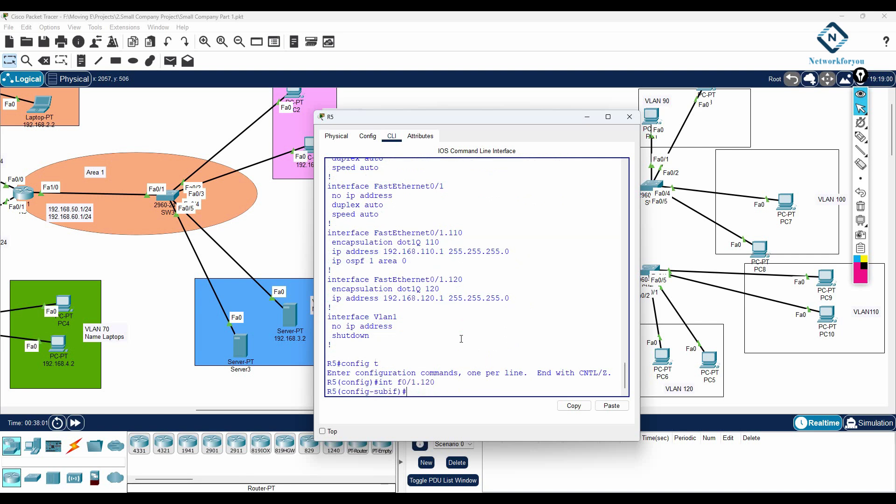
right_click(486, 292)
click(497, 307)
key(Return)
- Exit to privileged mode, save R5's configuration with wr, and close its window
text(exit)
key(Return)
key(Return)
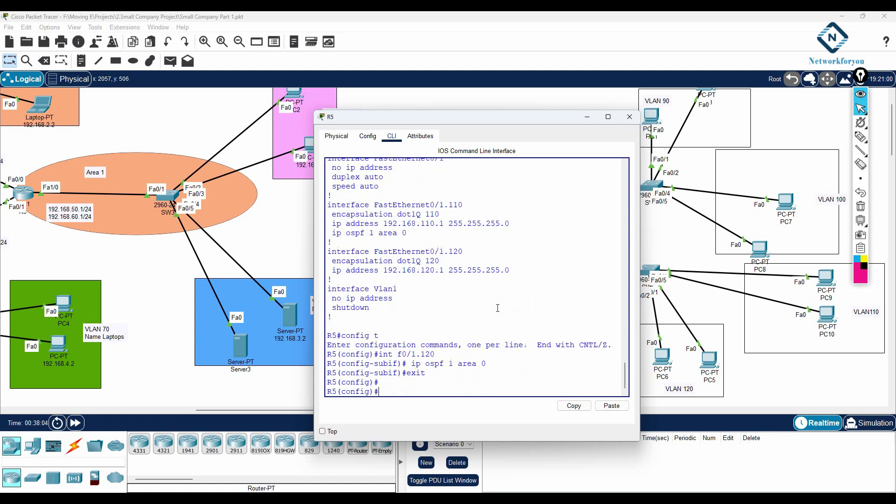
text(exit)
key(Return)
text(wr)
key(Return)
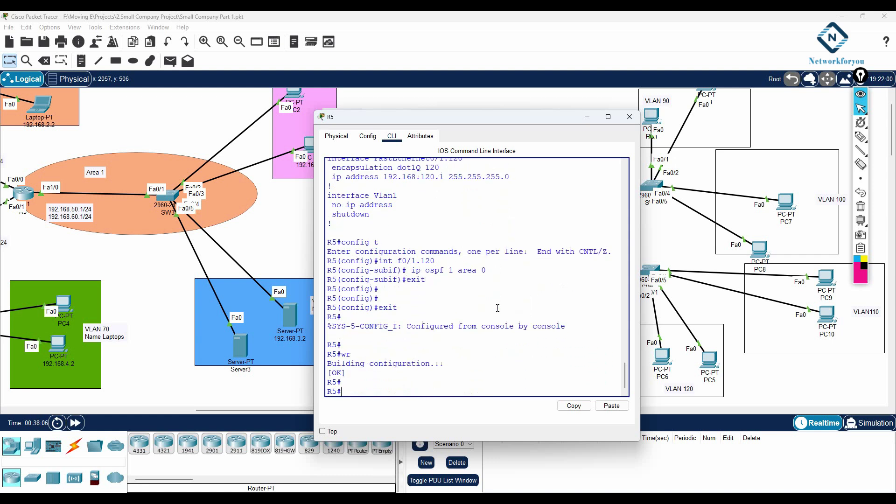
key(Return)
key(Return)
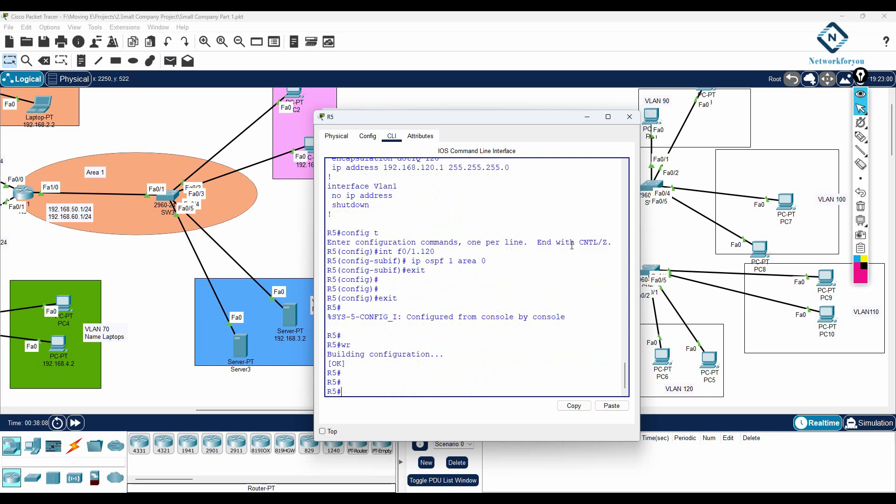
click(629, 117)
key(alt+Tab)
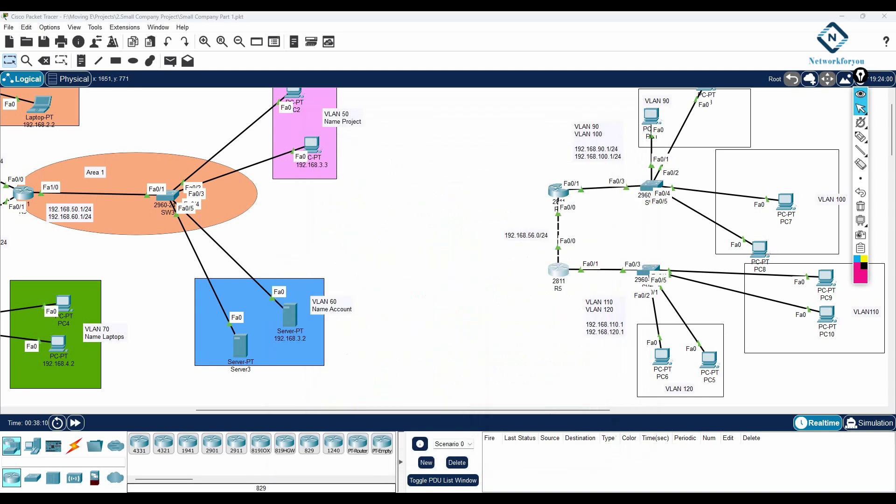
scroll(455, 293, up, 5)
scroll(455, 293, up, 10)
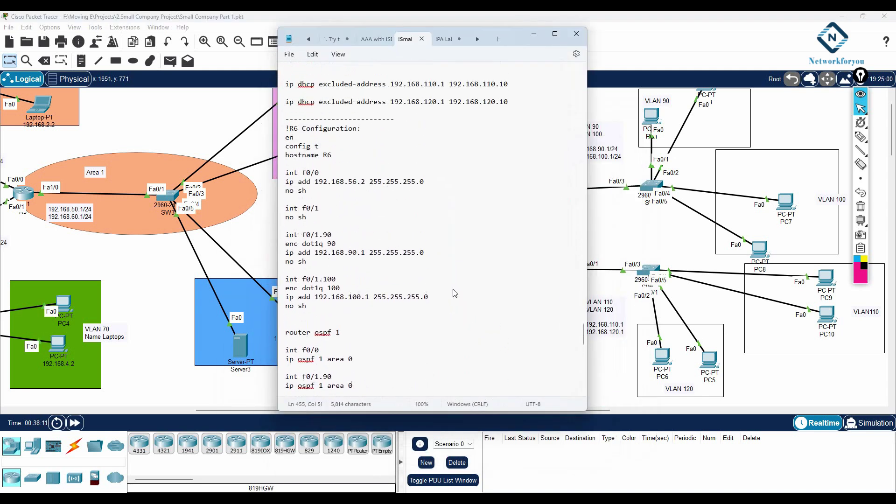
scroll(455, 294, up, 10)
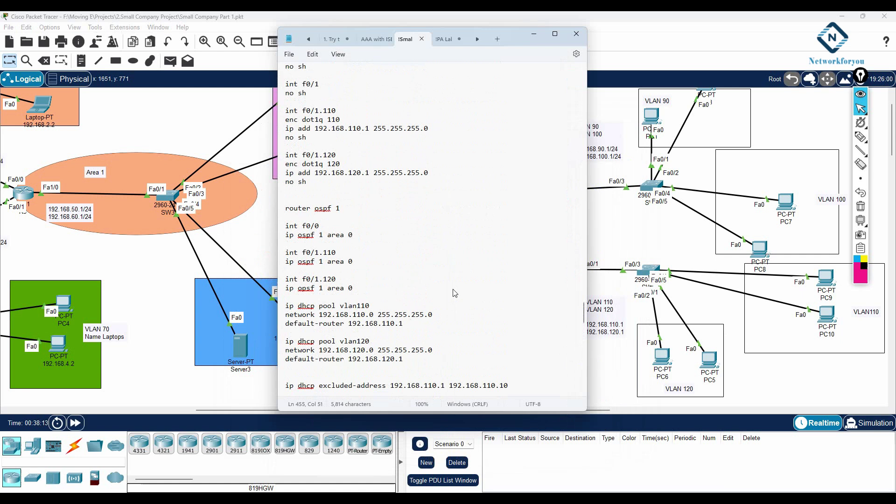
scroll(386, 241, down, 2)
scroll(386, 241, down, 2)
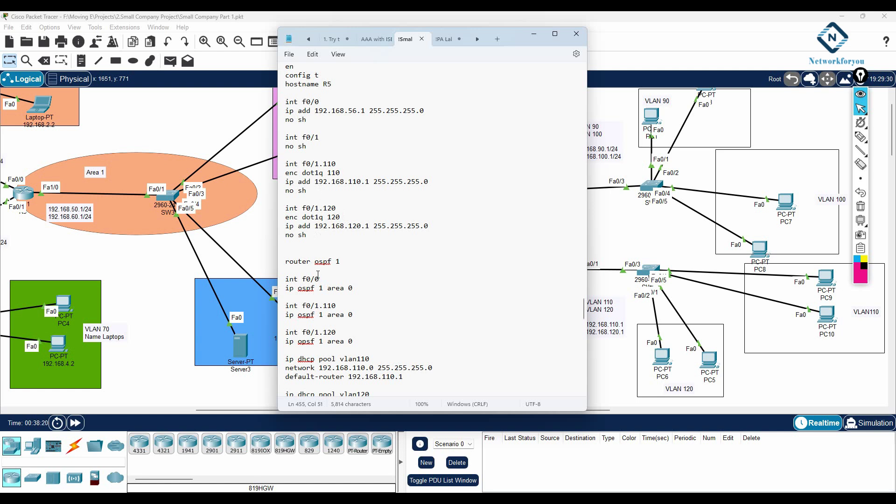
scroll(318, 275, down, 2)
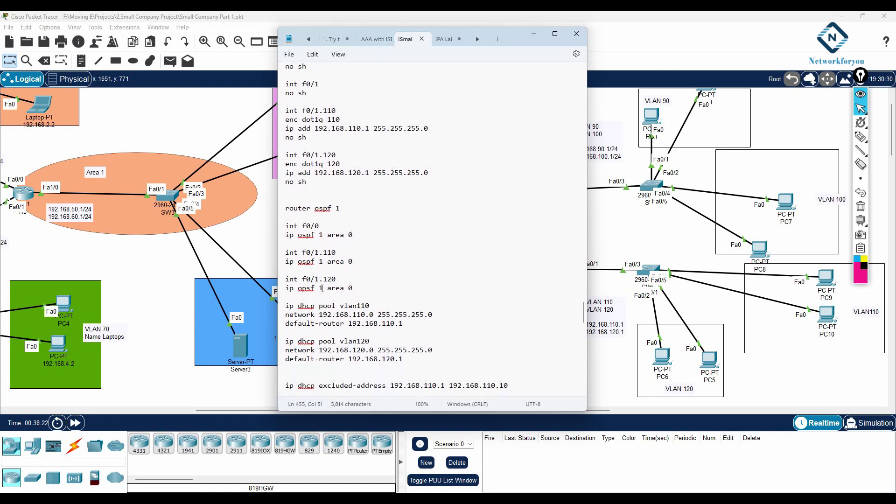
drag(353, 289, 283, 290)
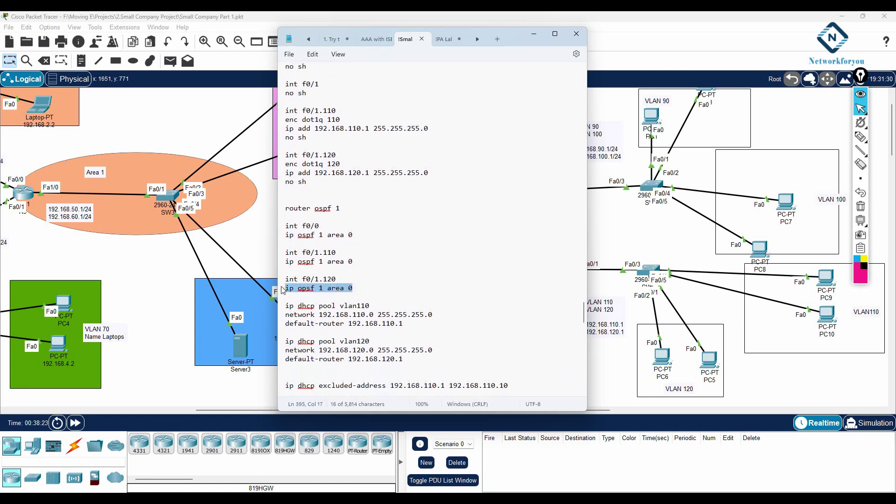
drag(370, 260, 283, 252)
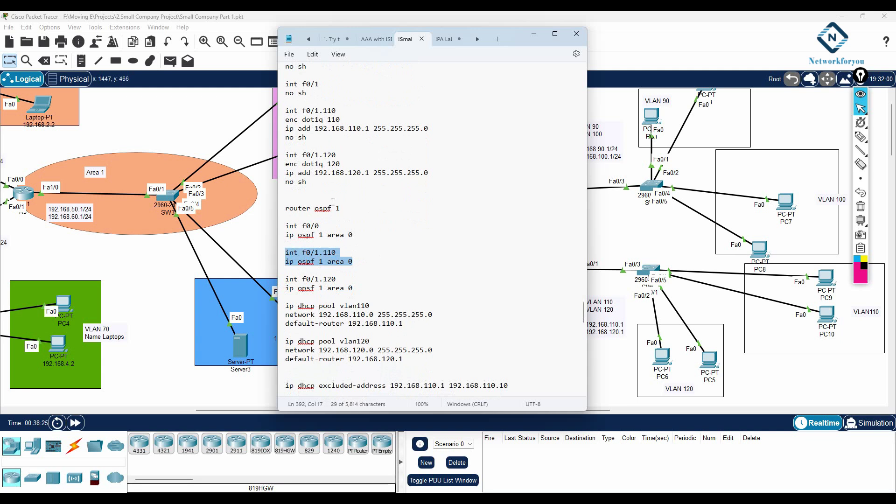
click(289, 54)
key(Escape)
click(393, 295)
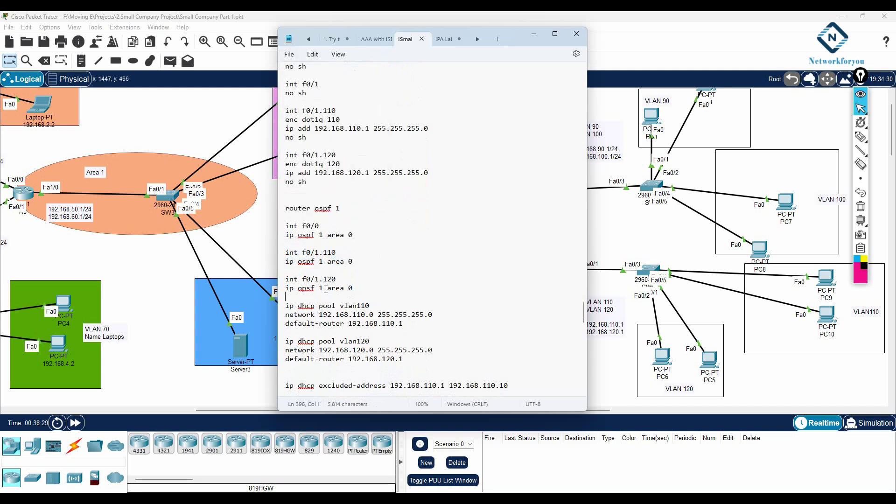
- Rerun 'sh ip route' on R6 and check the 192.168.110.0/24 and 192.168.120.0/24 OSPF routes
click(643, 301)
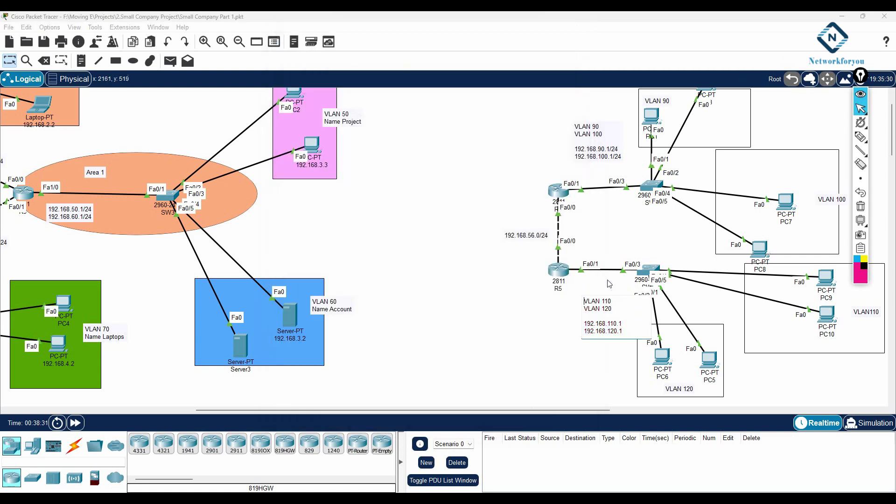
click(564, 199)
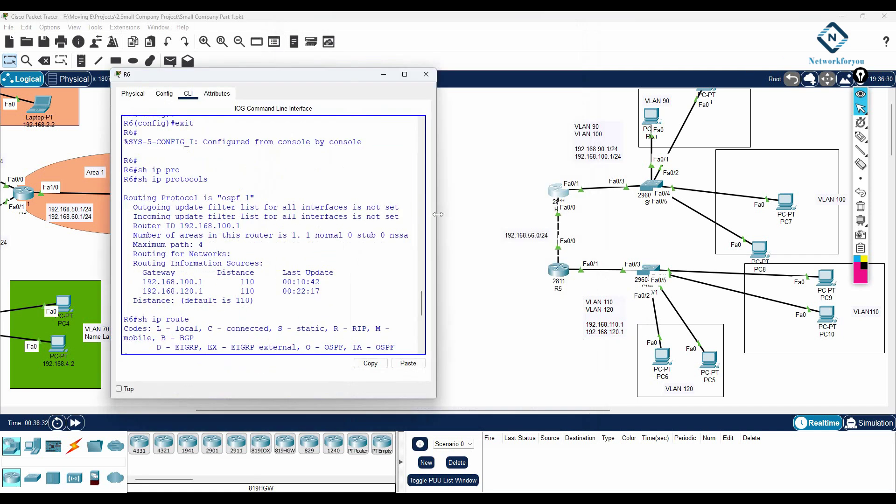
click(415, 283)
key(Up)
key(Return)
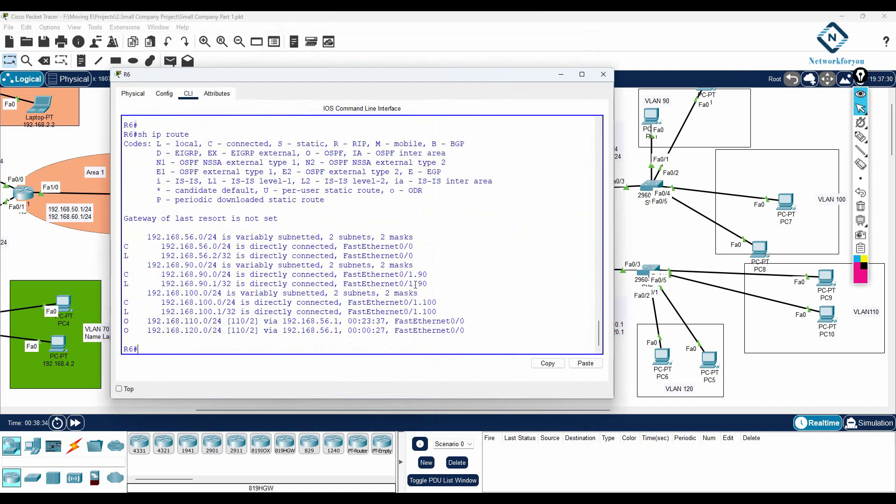
drag(464, 330, 120, 324)
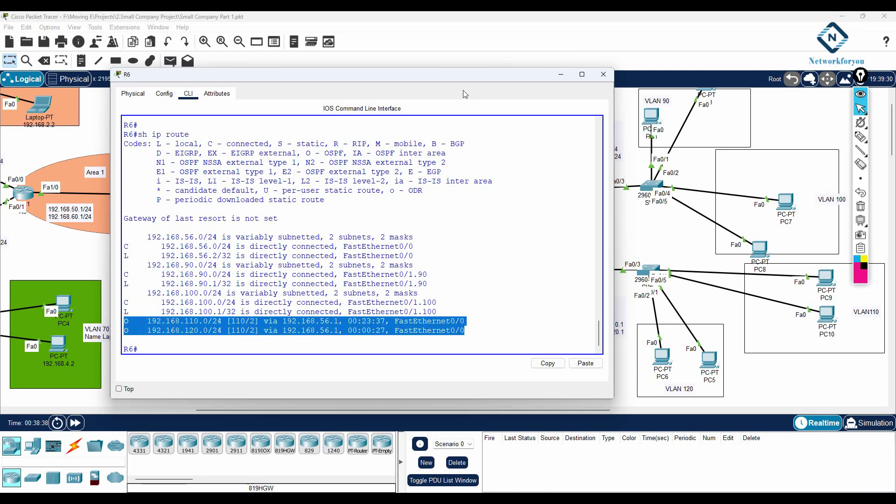
- Save R6's running configuration with wr
drag(462, 75, 359, 46)
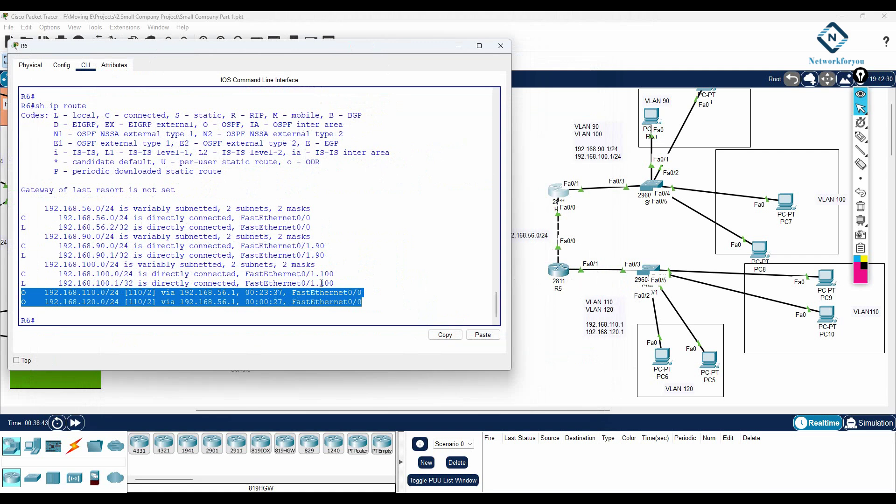
click(347, 211)
text(wr)
key(Return)
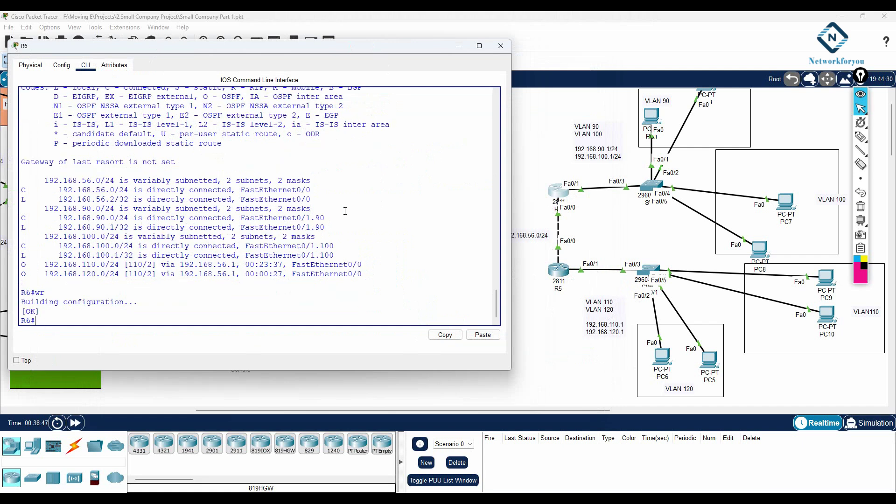
- Ping 192.168.90.11 from PC6's command prompt and confirm the replies
click(501, 46)
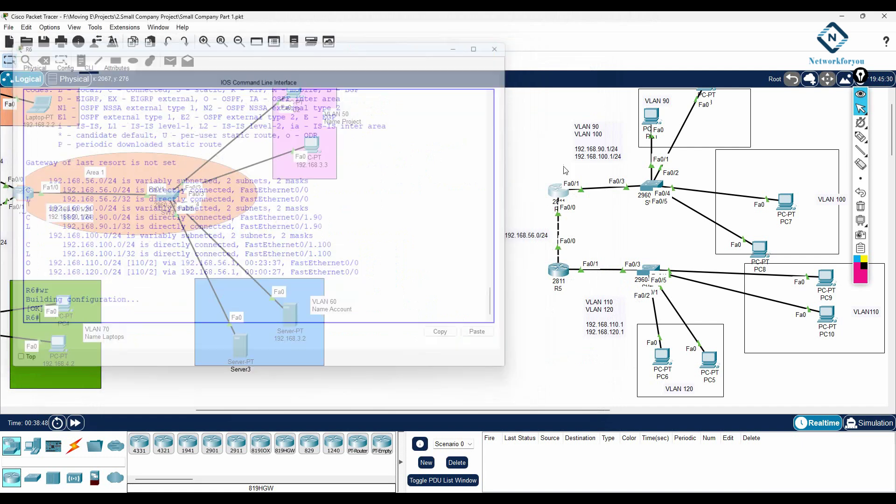
click(654, 359)
click(532, 173)
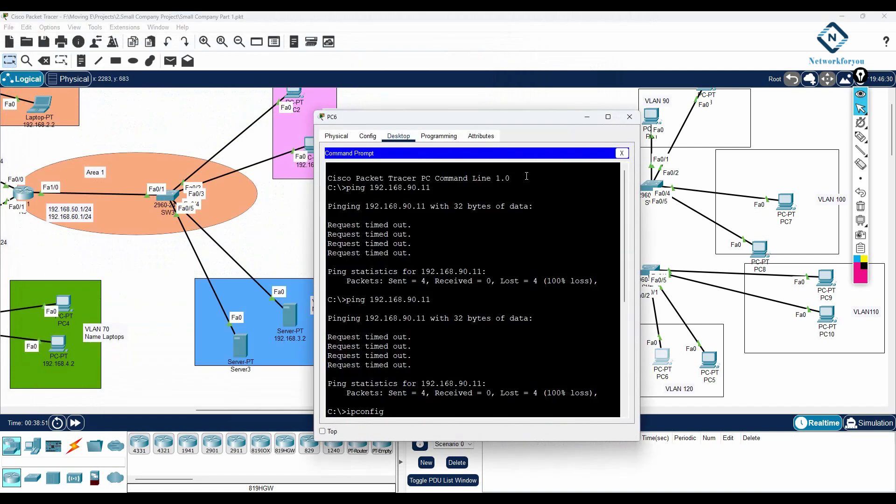
scroll(514, 268, up, 6)
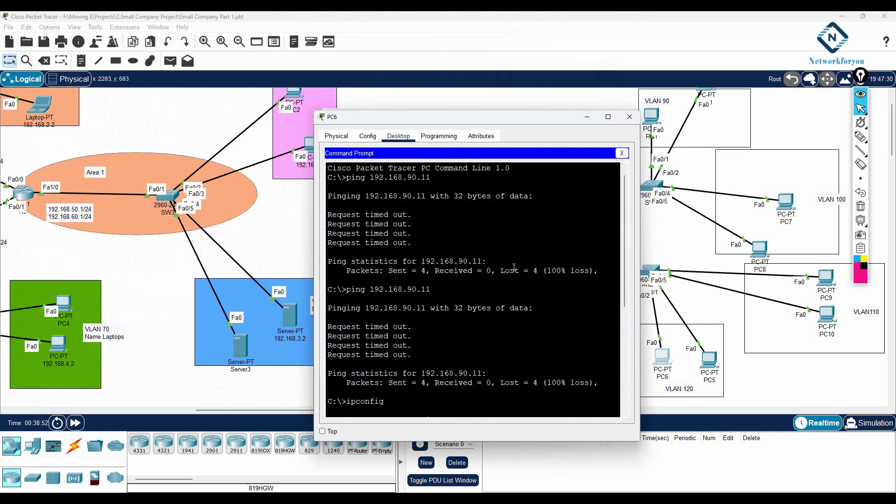
scroll(514, 268, down, 7)
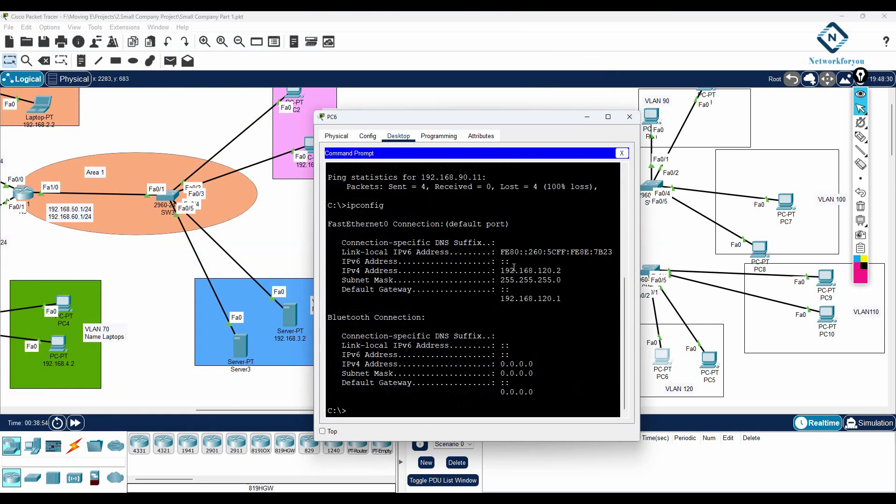
text(ping 192.168.90.11)
key(Return)
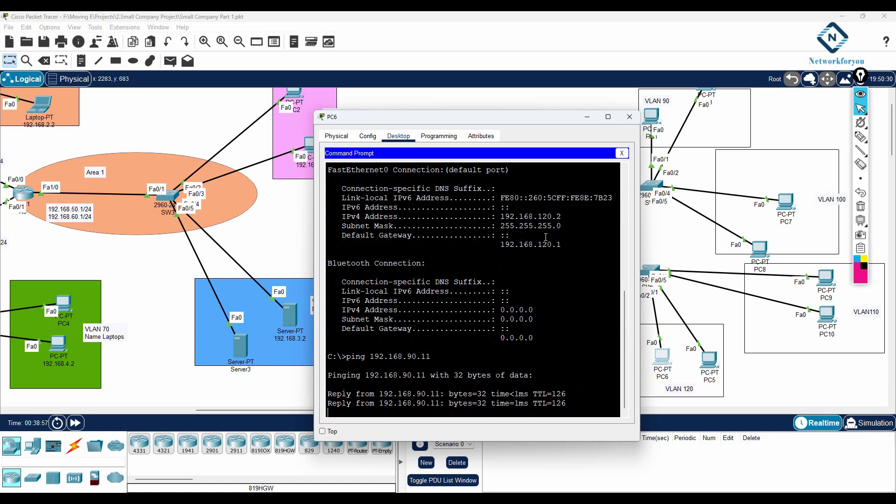
drag(539, 116, 434, 114)
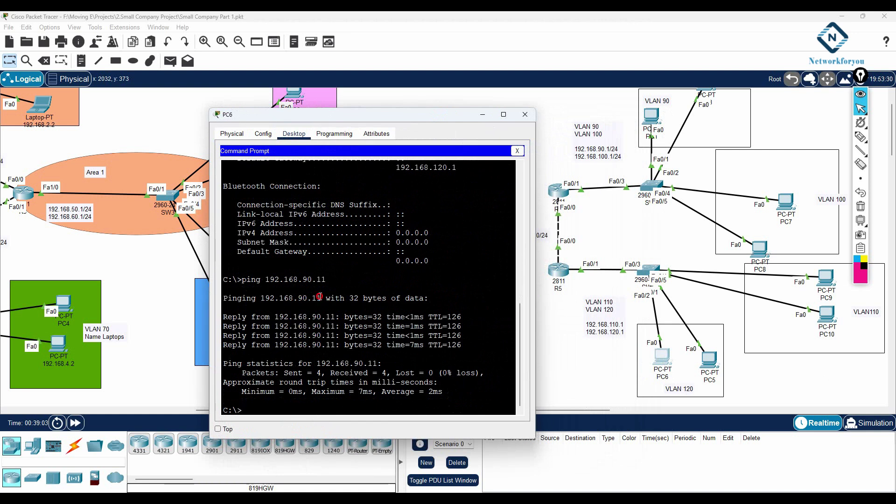
drag(321, 297, 262, 298)
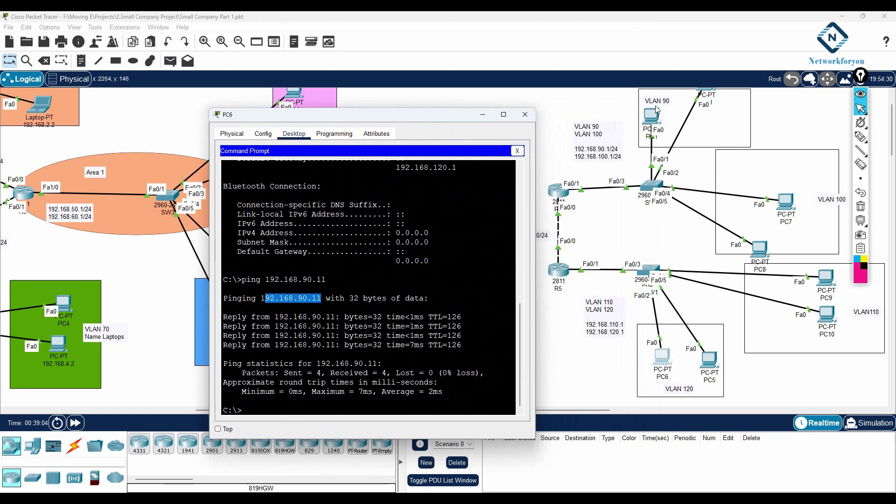
- Check PC3's IP configuration in the VLAN 90 PC's window
scroll(735, 139, up, 1)
click(707, 139)
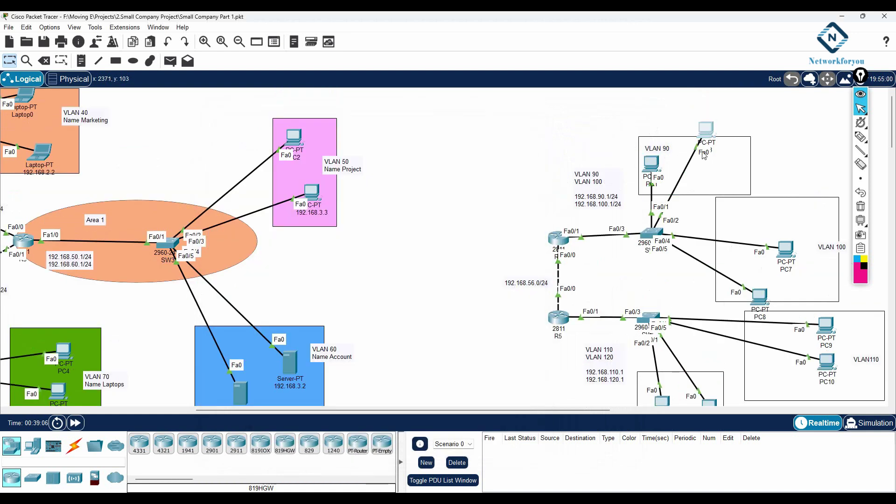
click(354, 175)
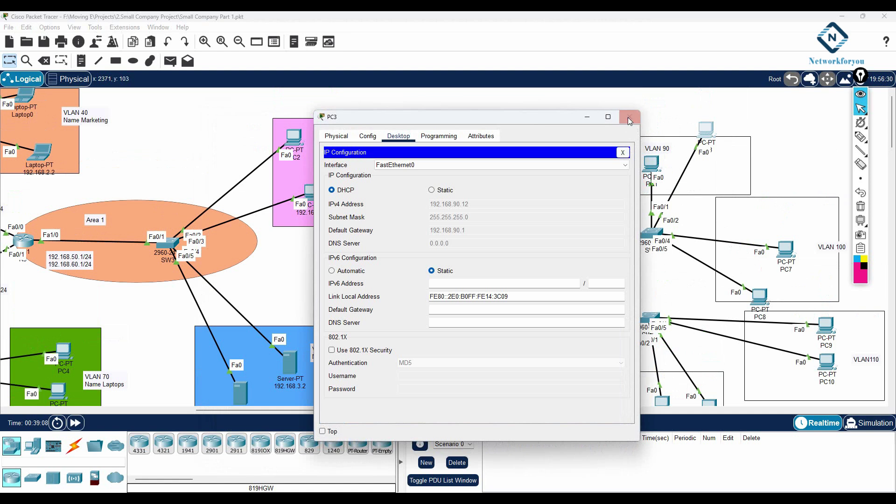
click(630, 117)
- Ping 192.168.90.12 from PC6 by editing the previous ping command
scroll(665, 311, down, 2)
click(665, 311)
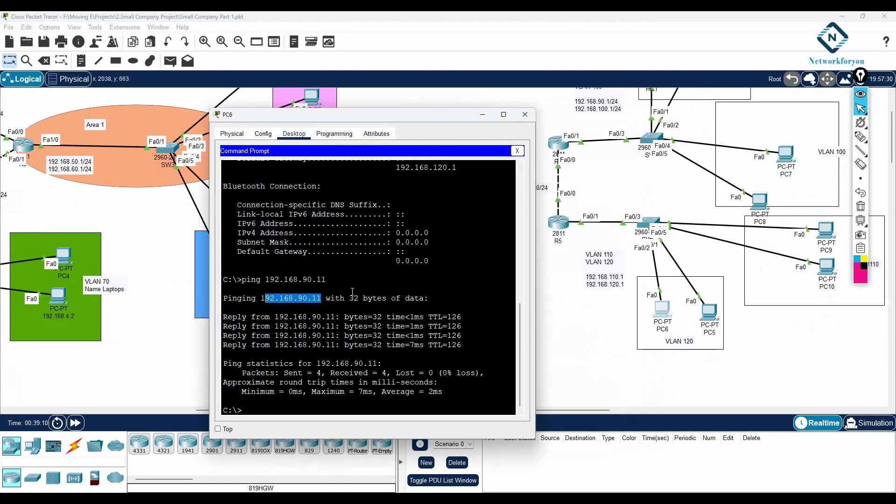
key(Up)
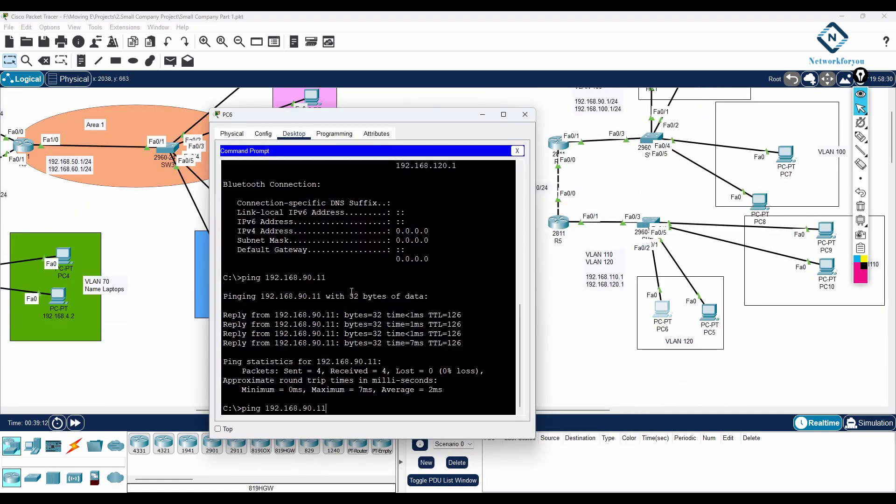
text(2)
key(Return)
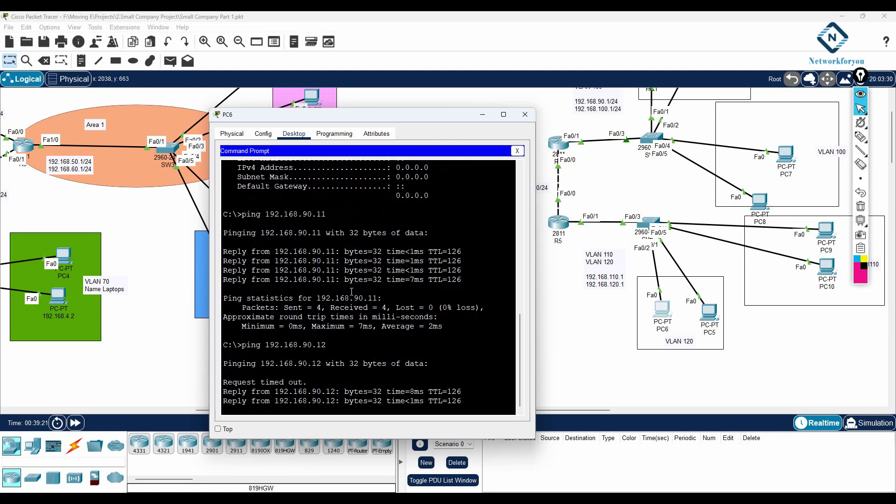
- Save the R5 and SW6 configurations with wr
click(557, 232)
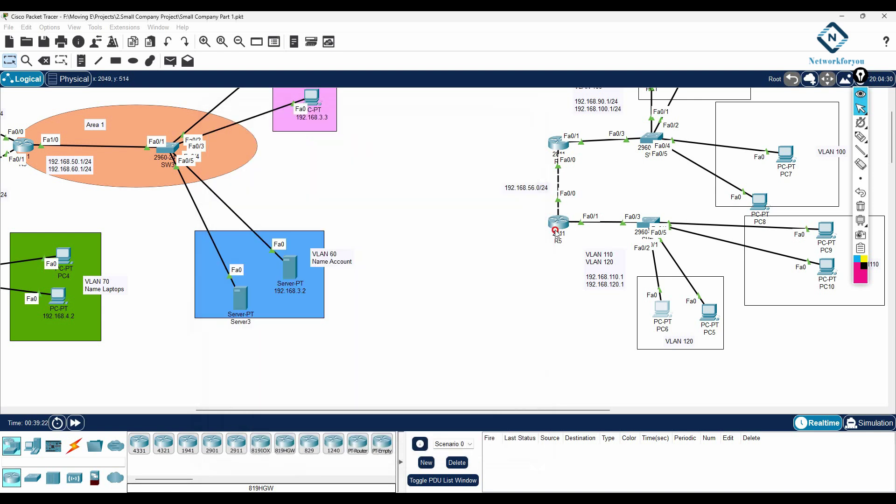
click(556, 231)
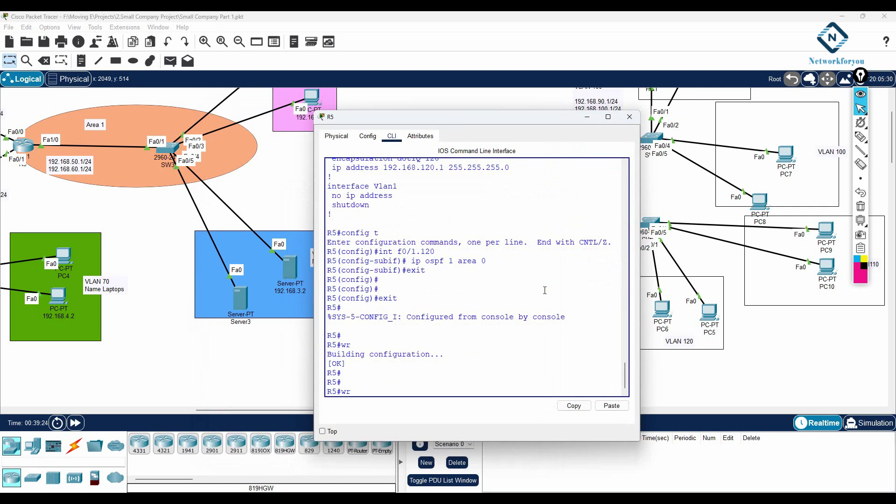
text(wr)
key(Return)
click(657, 247)
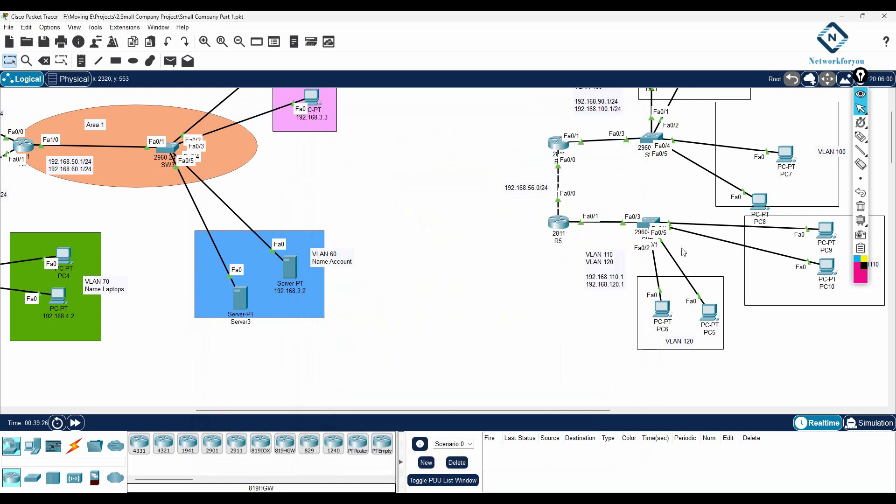
click(651, 226)
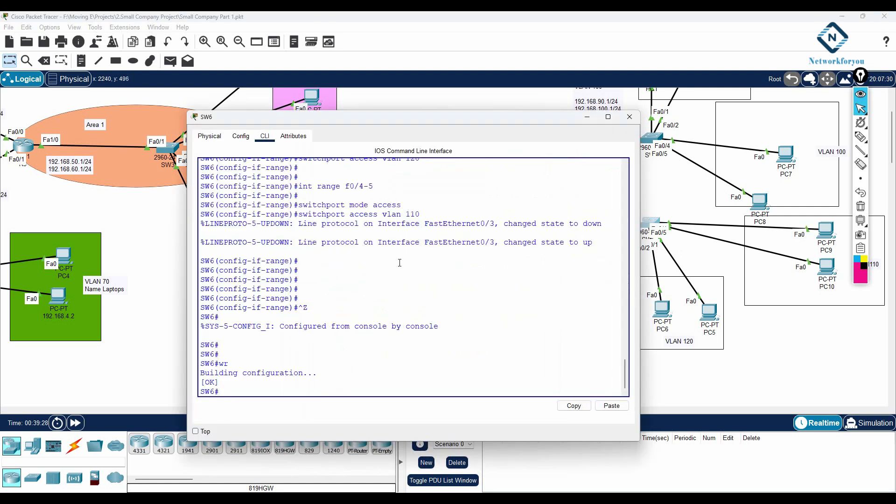
text(wr)
key(Return)
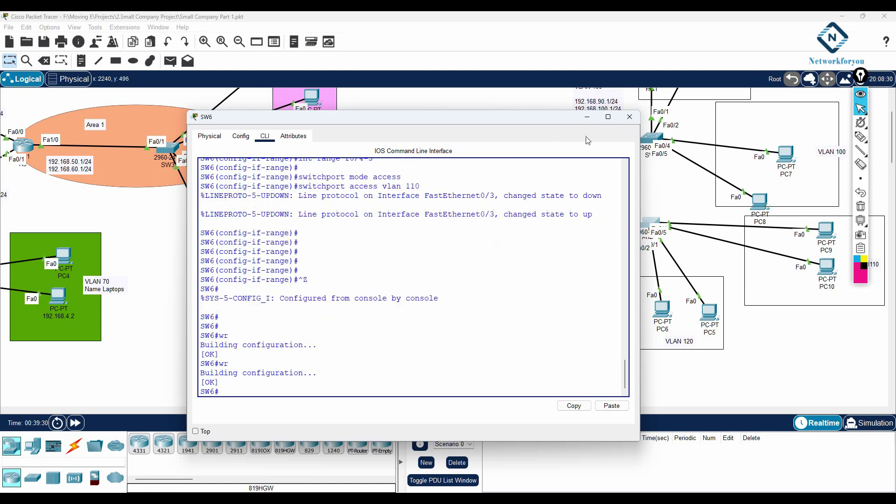
click(588, 118)
- Save R6's configuration with wr, then SW5's after entering privileged mode with en
click(563, 145)
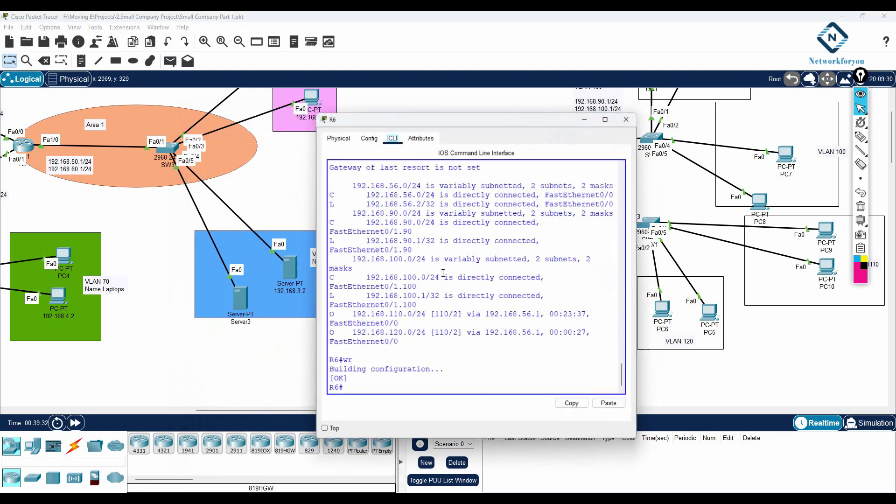
click(417, 323)
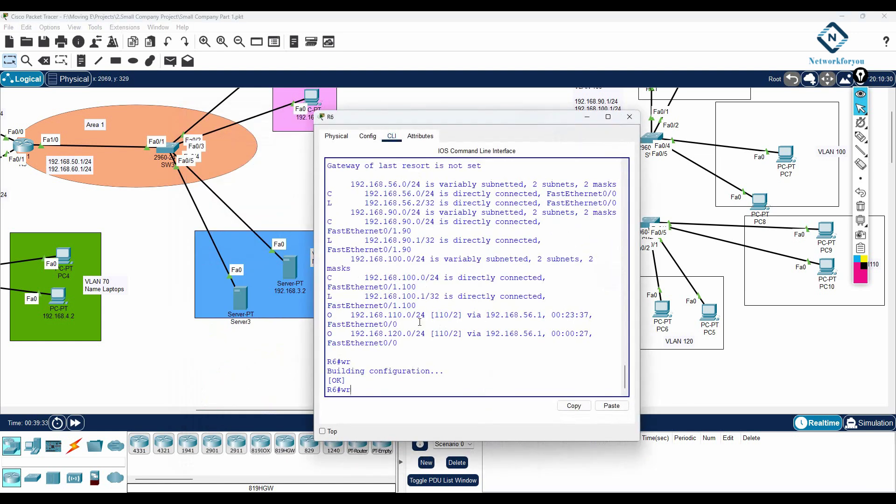
text(wr)
key(Return)
click(629, 116)
click(651, 140)
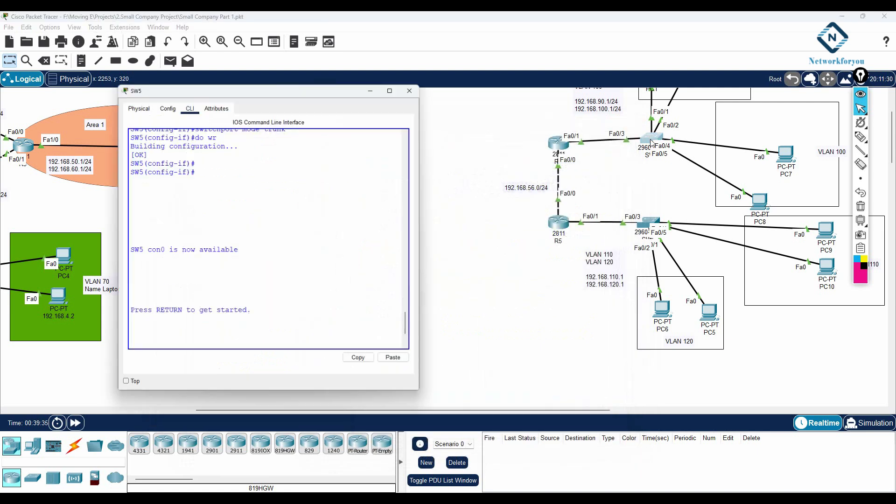
click(344, 228)
key(Return)
key(Return)
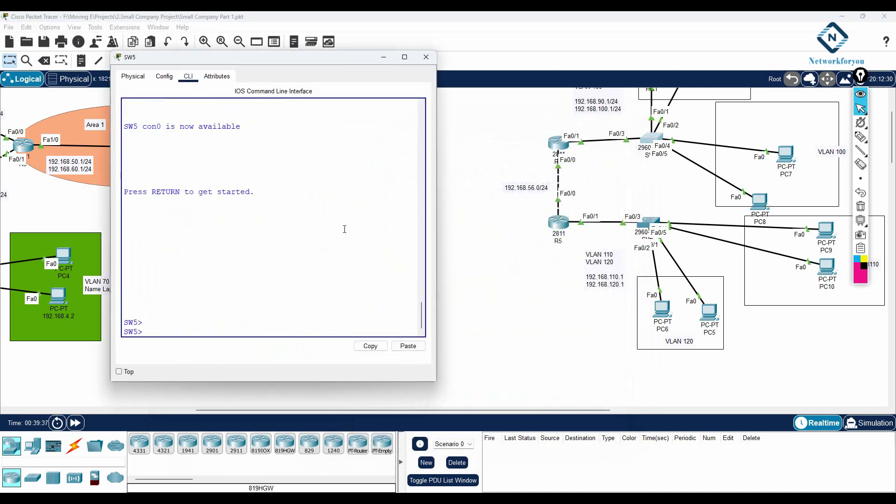
text(en)
key(Return)
text(wr)
key(Return)
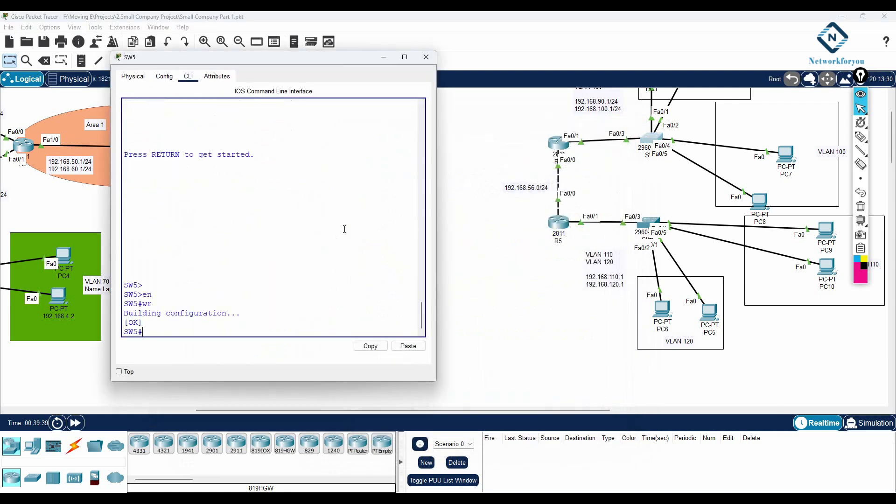
click(426, 56)
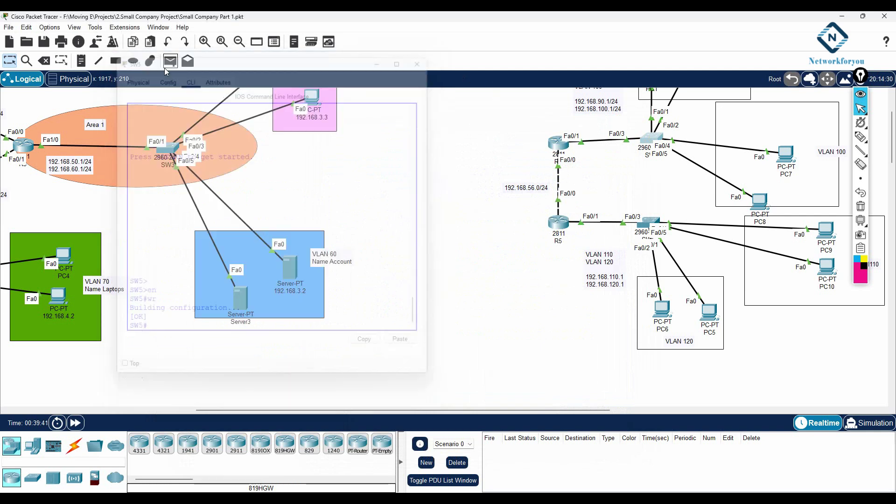
- Save the Packet Tracer project file and the Notepad notes file
click(43, 42)
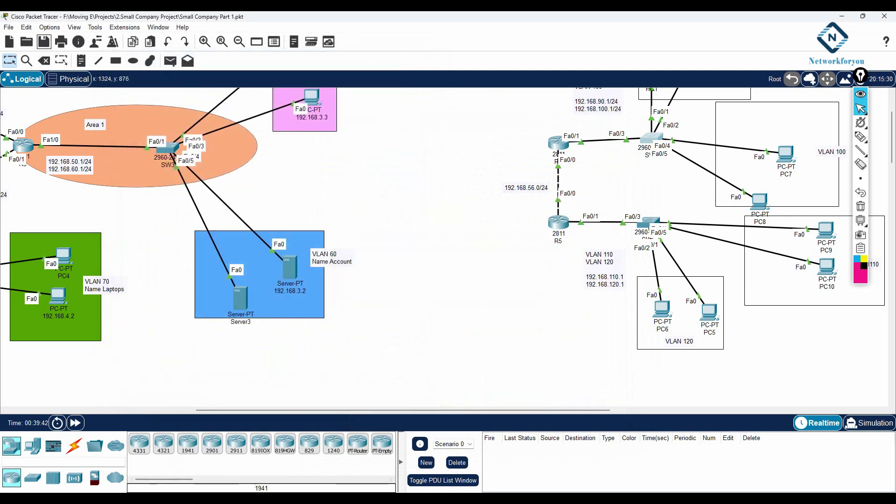
key(alt+Tab)
click(290, 54)
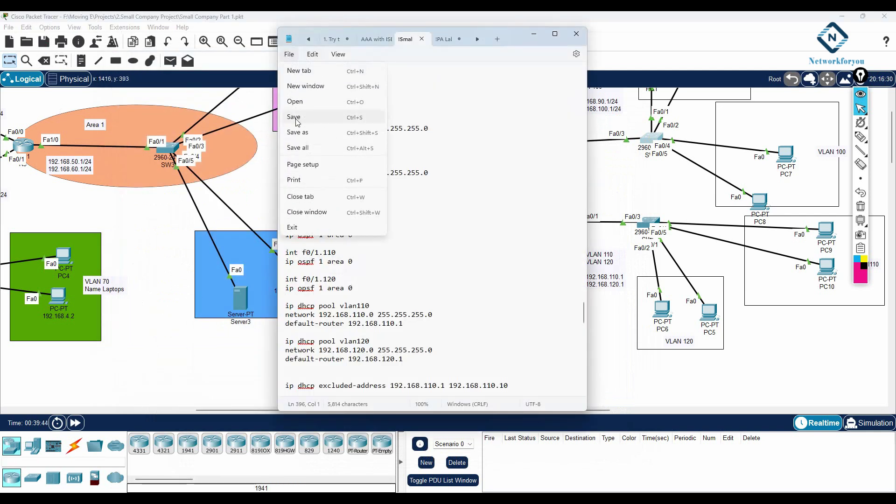
click(304, 118)
click(646, 380)
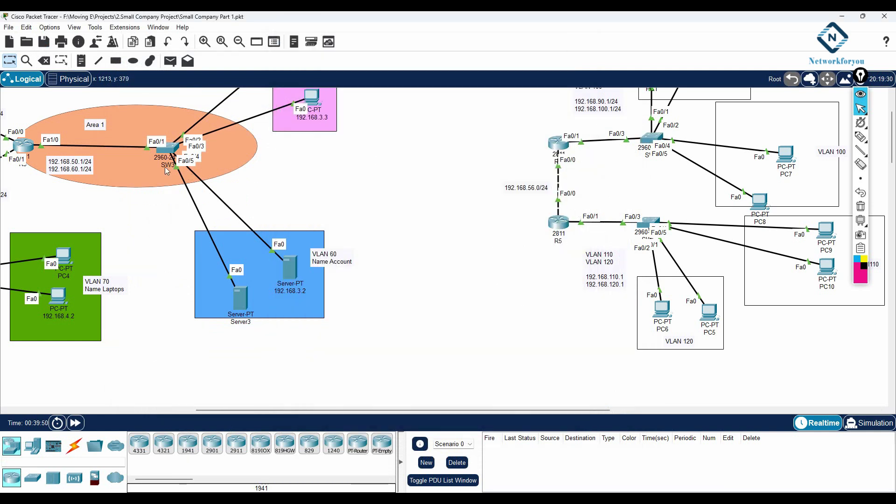
scroll(155, 205, up, 1)
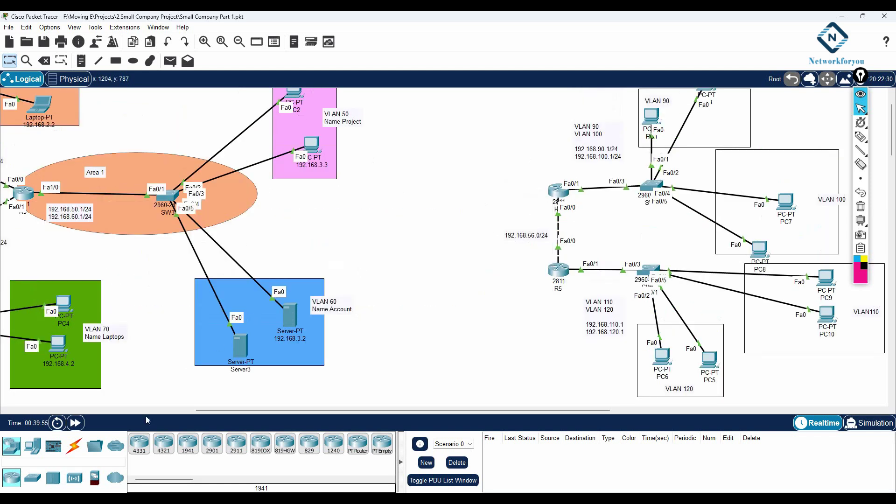
click(74, 446)
click(139, 444)
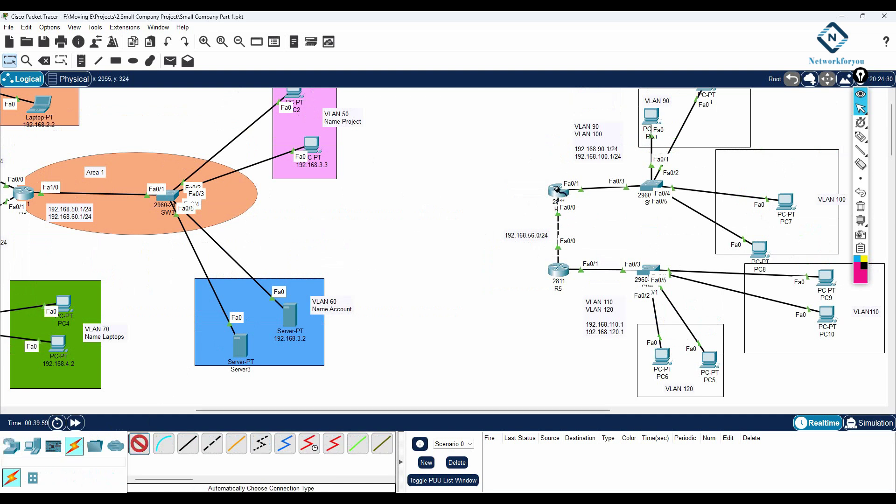
click(557, 189)
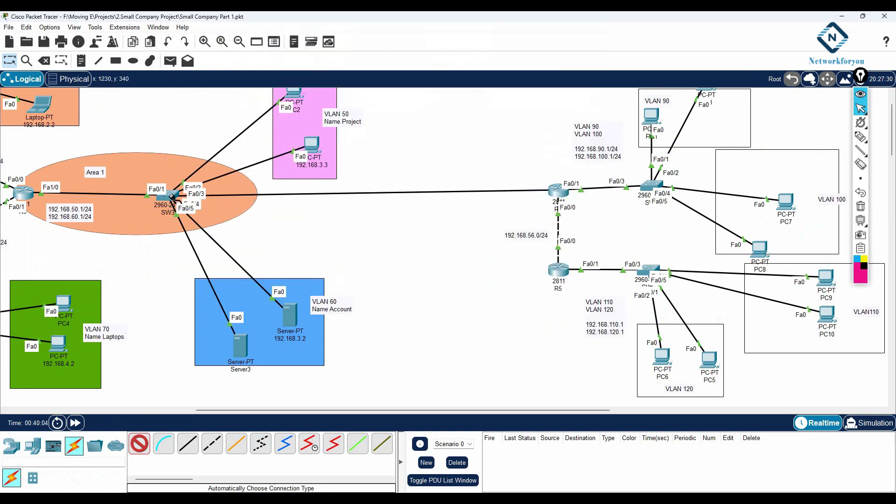
mouse_move(172, 197)
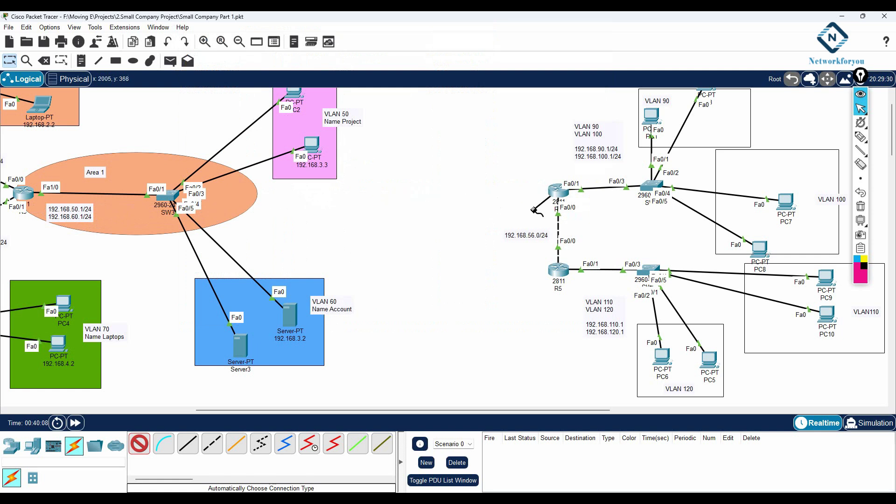
key(Escape)
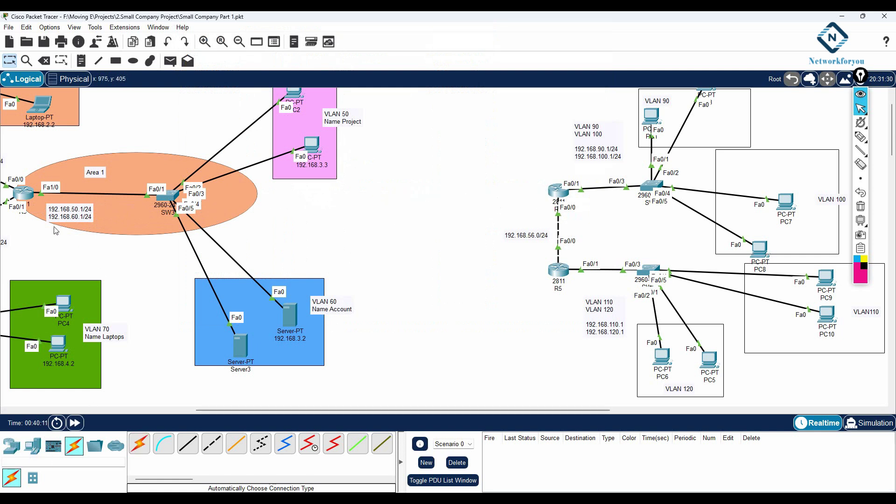
click(139, 446)
click(558, 191)
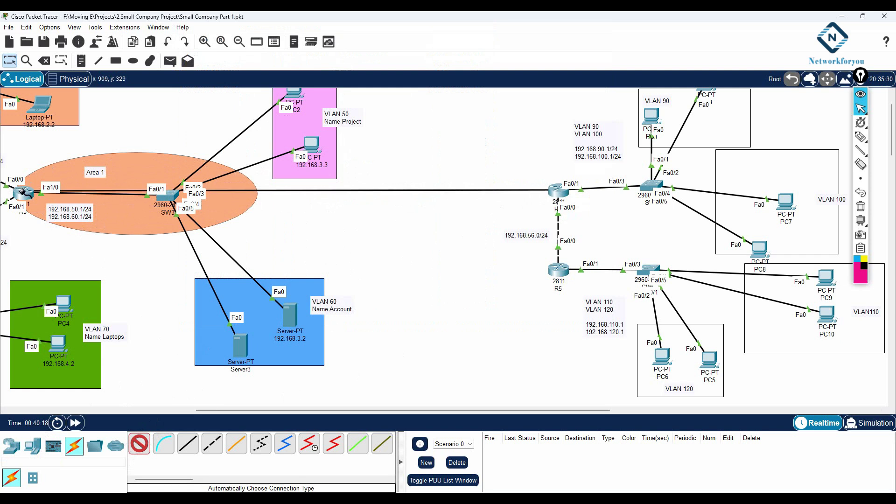
click(22, 191)
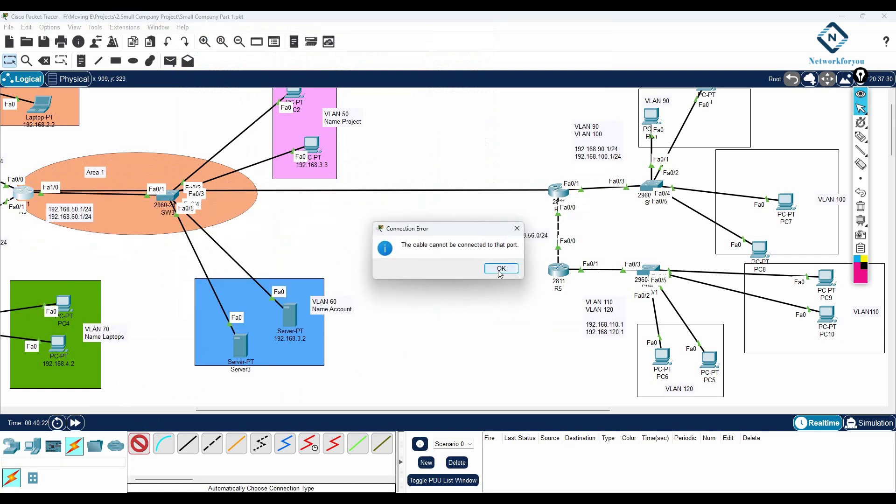
click(500, 268)
key(Escape)
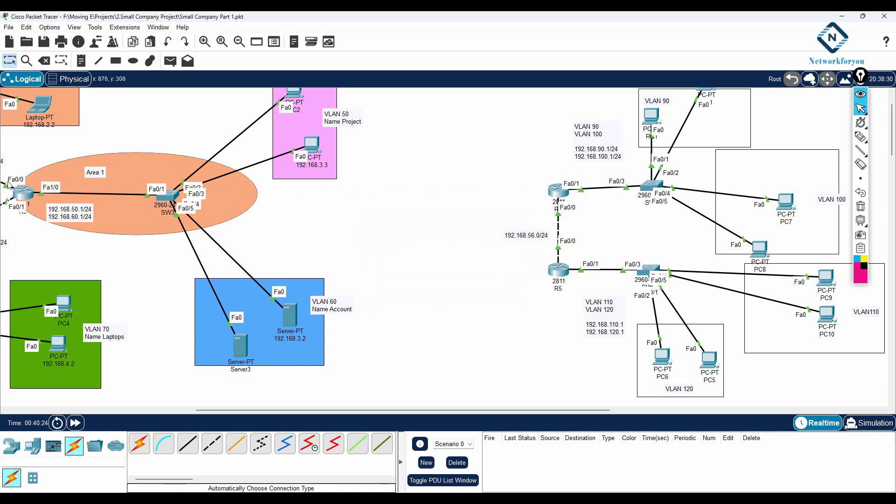
- Open R3's Physical view and widen the window to reveal its expansion modules
click(28, 196)
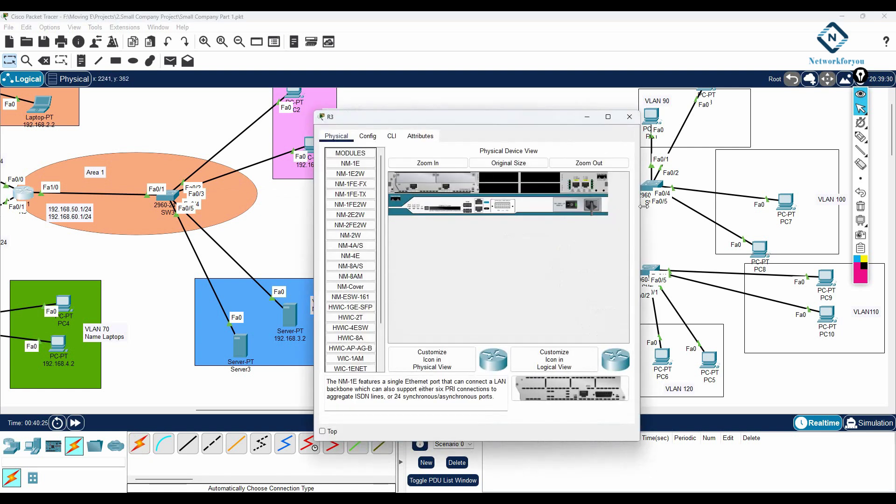
drag(642, 205, 848, 205)
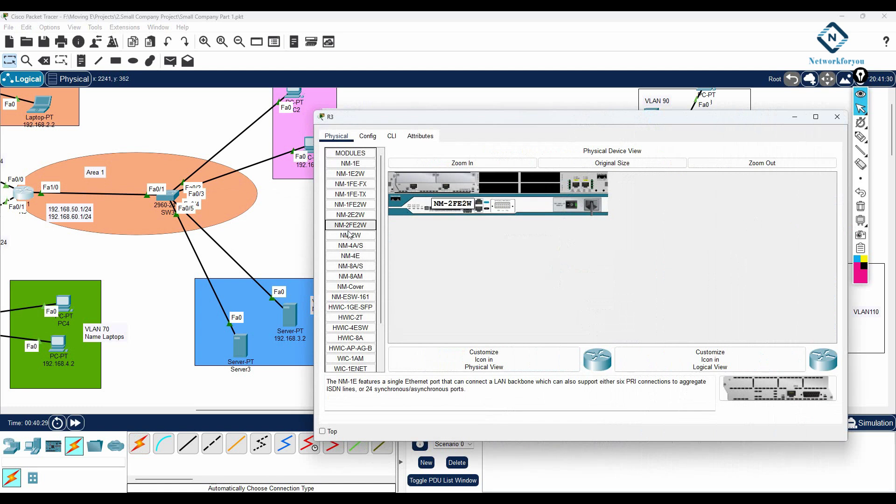
drag(231, 408, 134, 409)
click(229, 190)
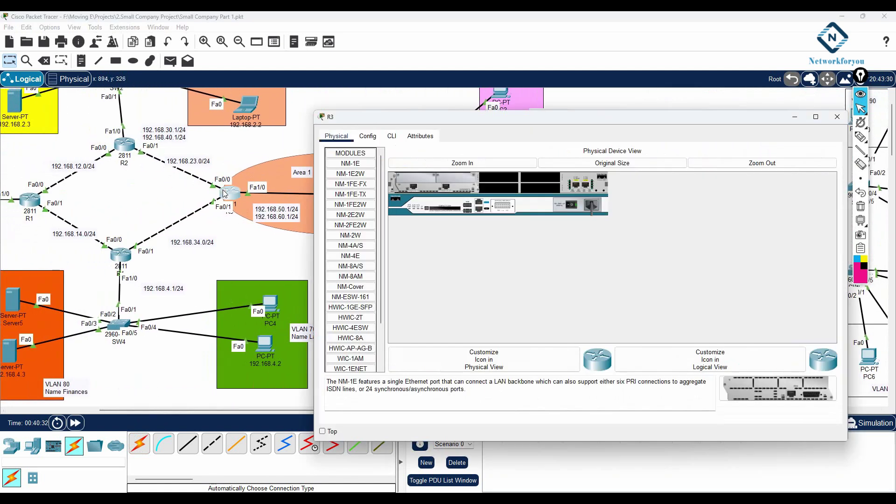